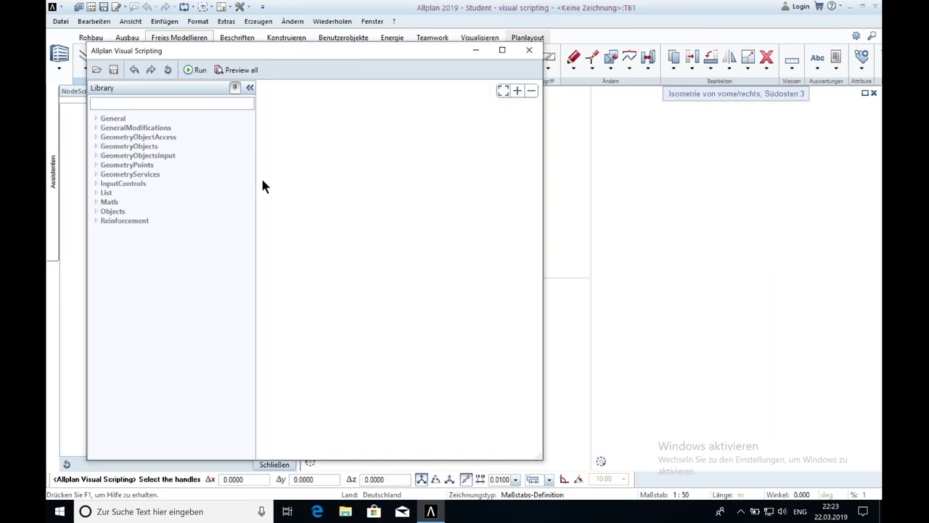
- Place a Create 3D Arc node from GeometryObjects and set its radius to 5
click(96, 147)
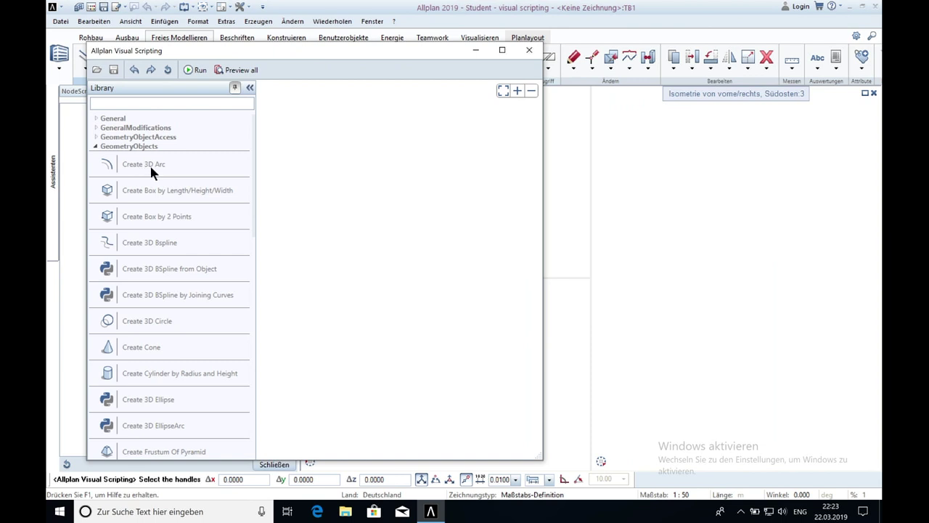
drag(147, 166, 329, 168)
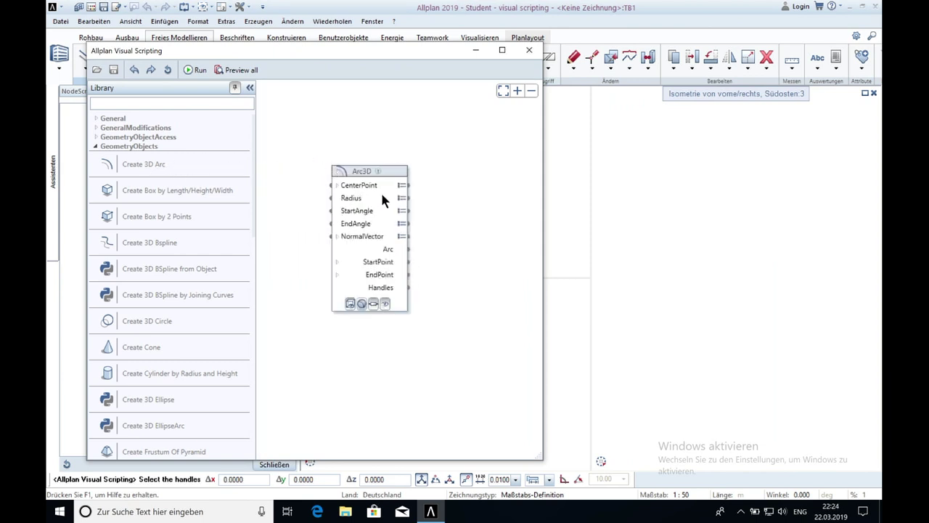
click(401, 186)
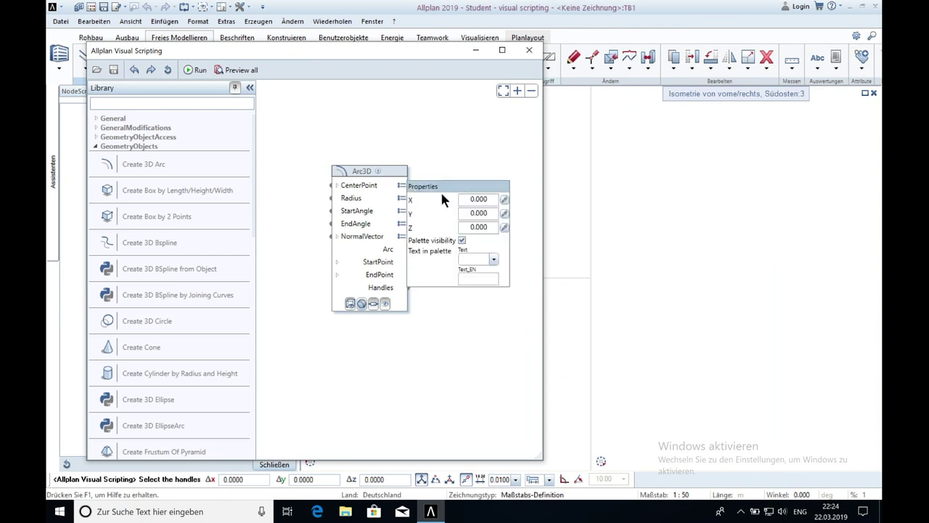
click(401, 198)
click(462, 225)
double_click(472, 211)
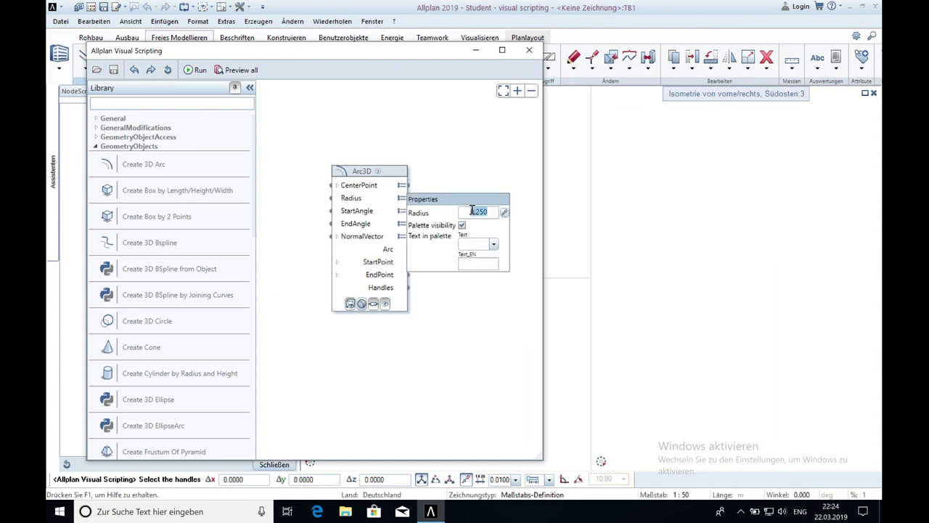
text(5)
key(Return)
- Review the arc's start angle, end angle and normal vector inputs
click(404, 215)
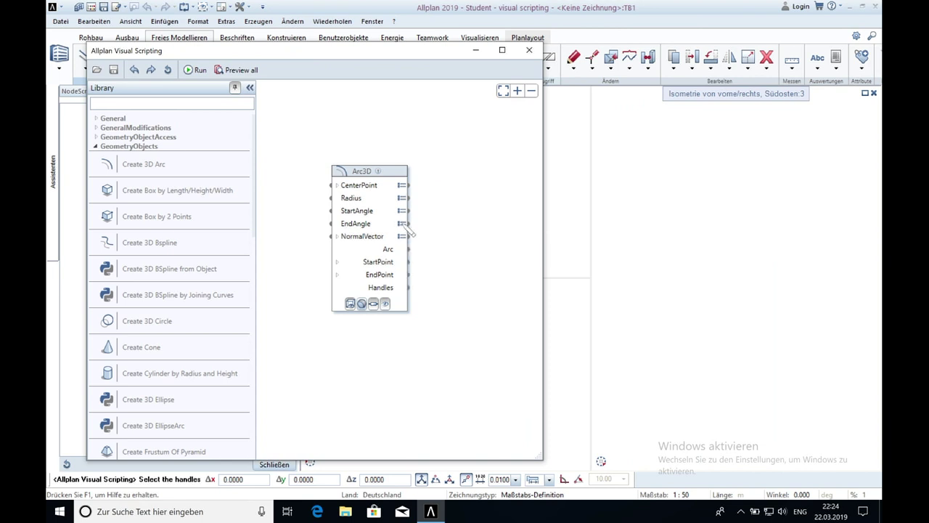
click(401, 224)
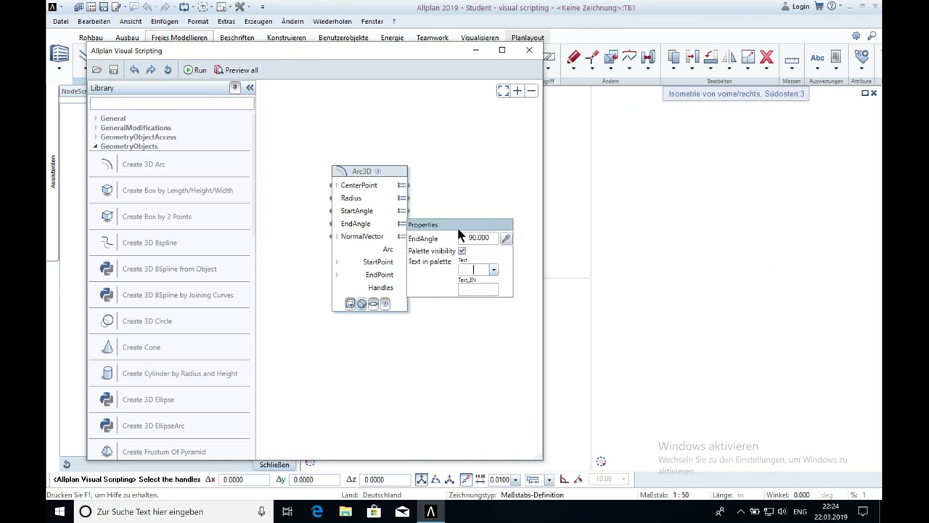
click(401, 237)
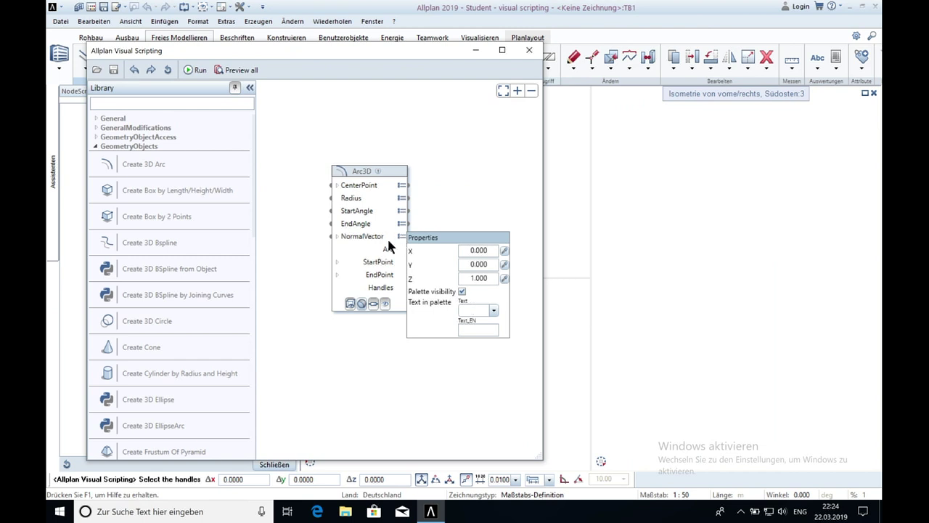
click(354, 241)
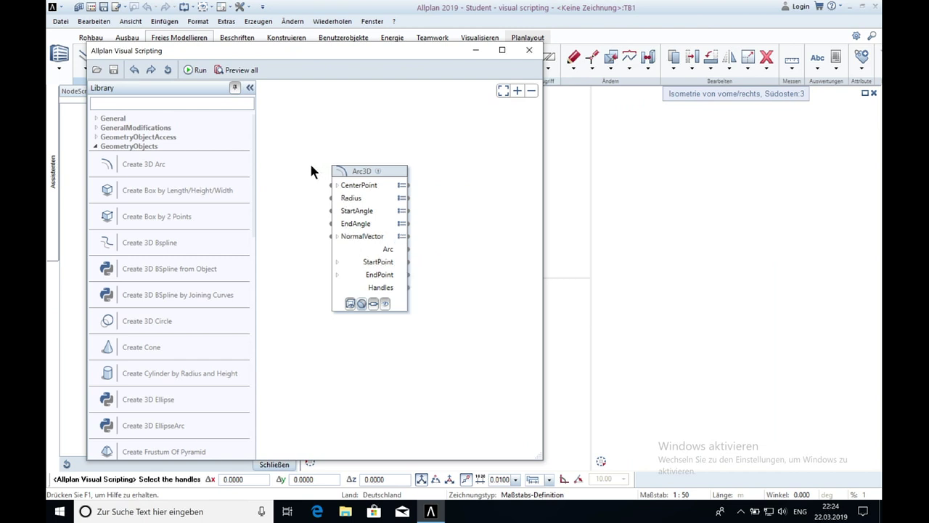
- Run the script to draw the arc and change its end angle from 90 to 120
click(197, 71)
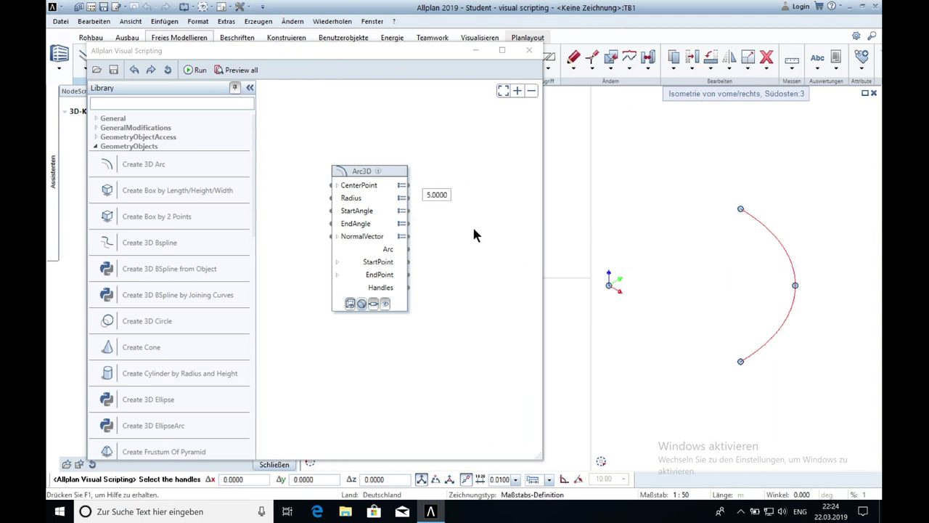
click(400, 224)
click(471, 237)
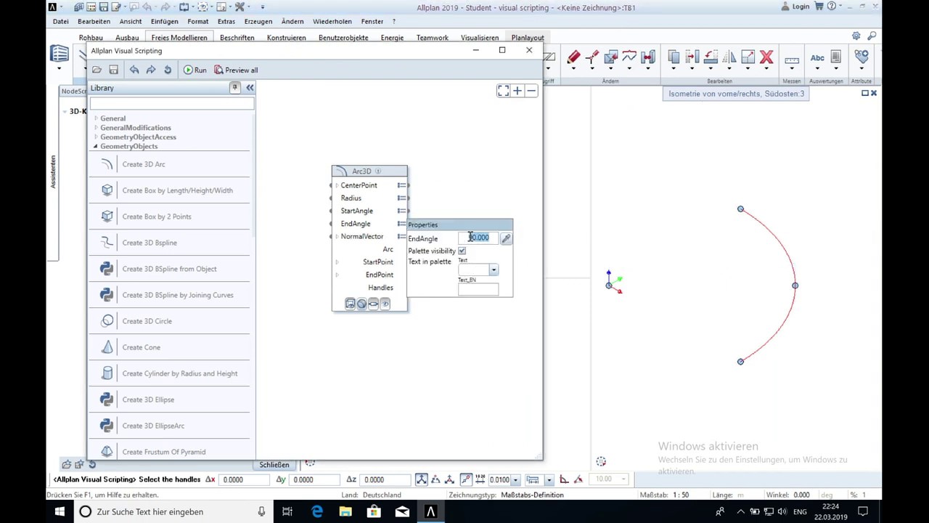
key(BackSpace)
text(120)
key(Return)
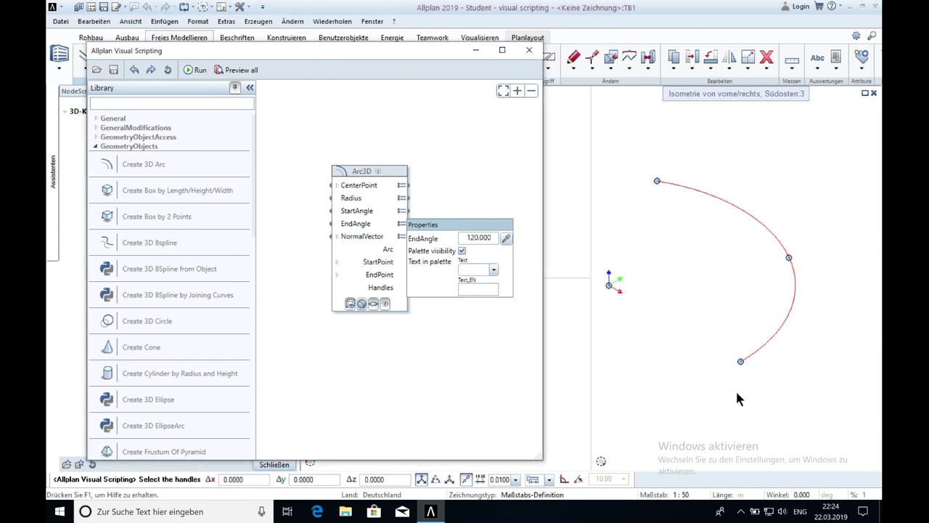
click(374, 49)
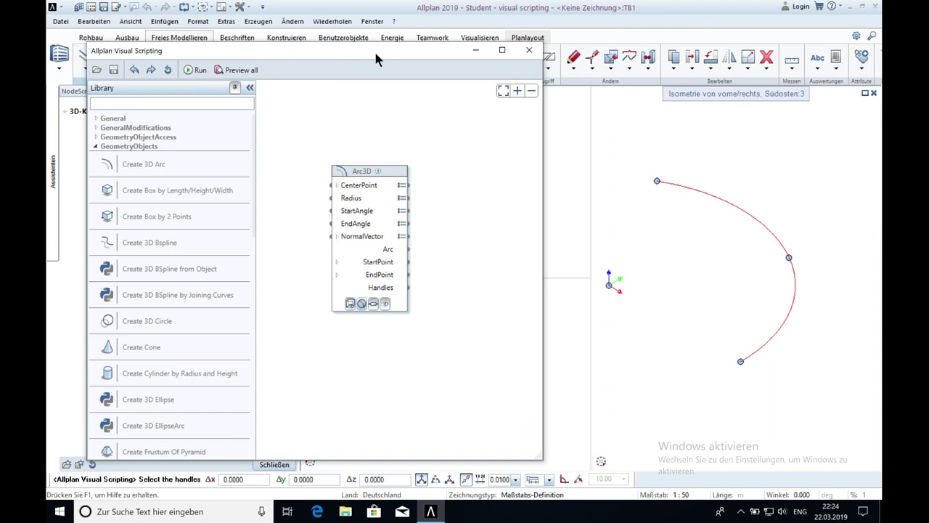
- Enter an end angle of 150 in the NodeScript palette's Endwinkel field
drag(316, 55, 533, 447)
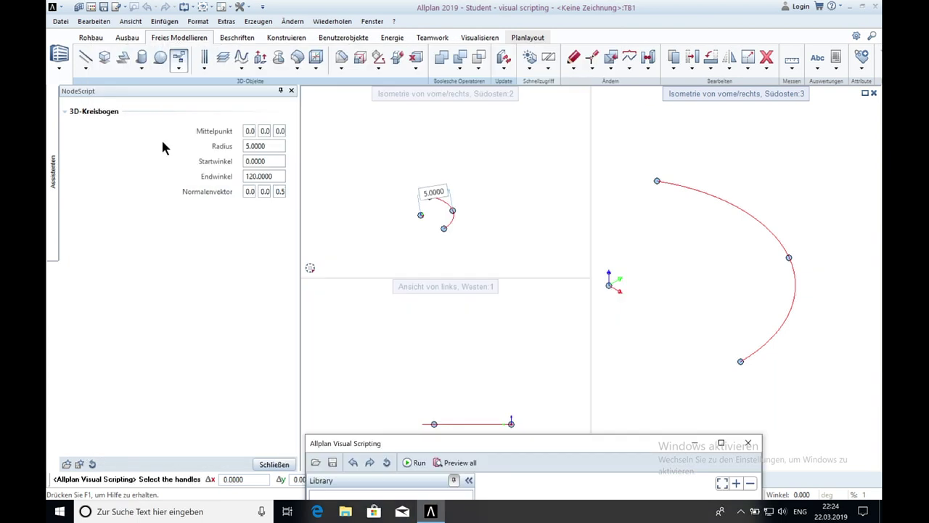
click(259, 177)
text(150)
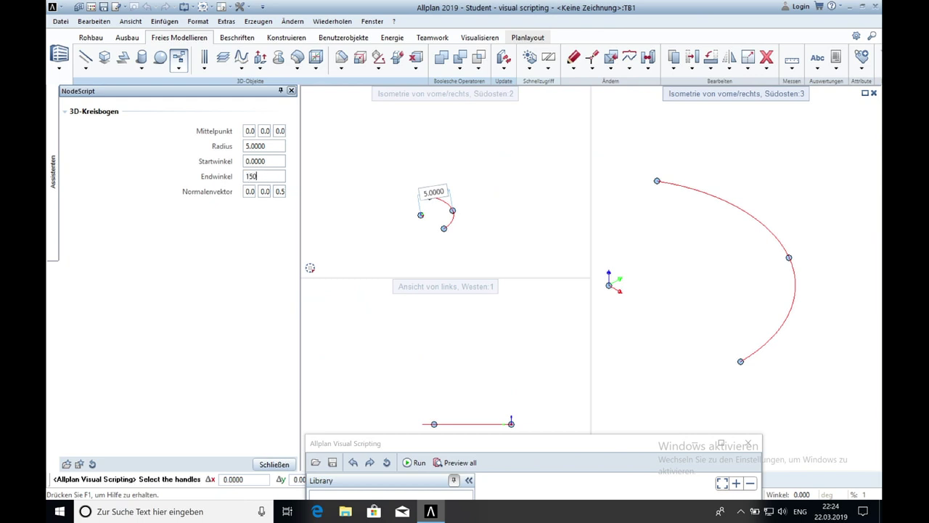
key(Return)
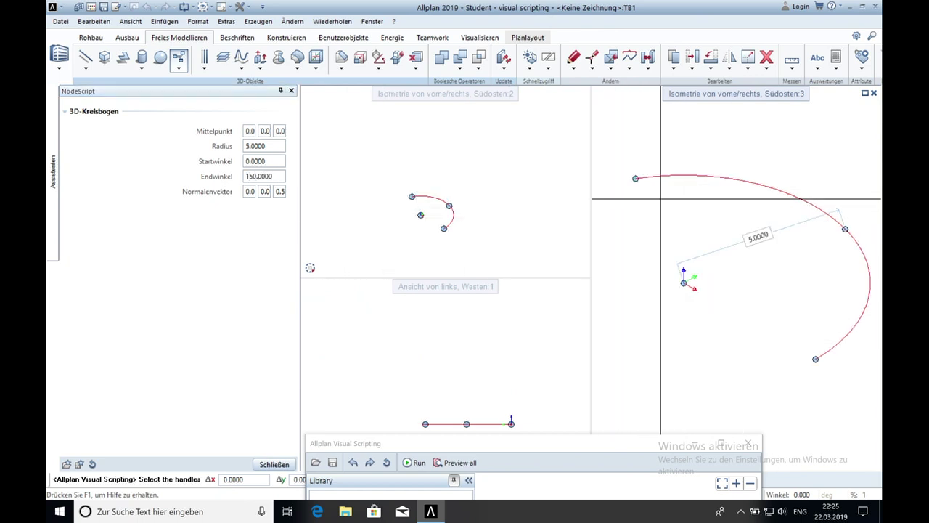
drag(524, 445, 339, 102)
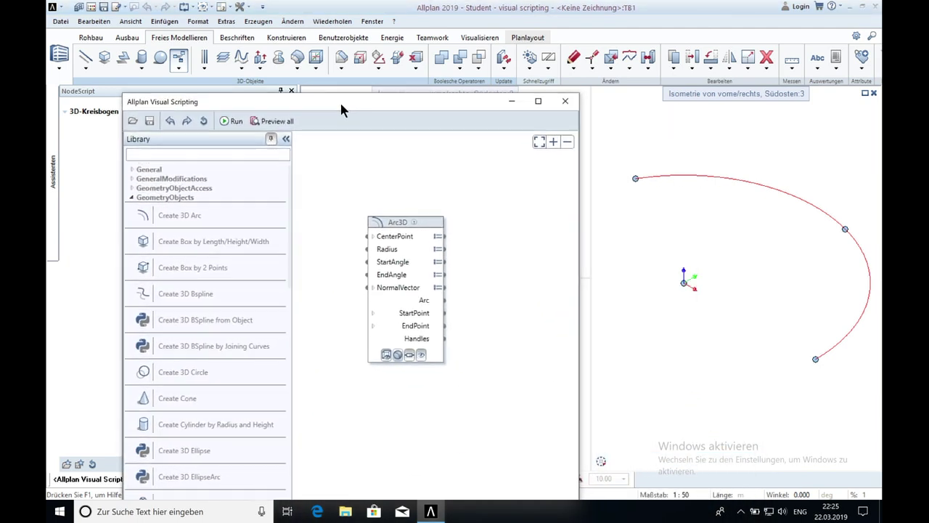
- Rerun the script, then try a Create 3D Bspline node and delete it
click(229, 120)
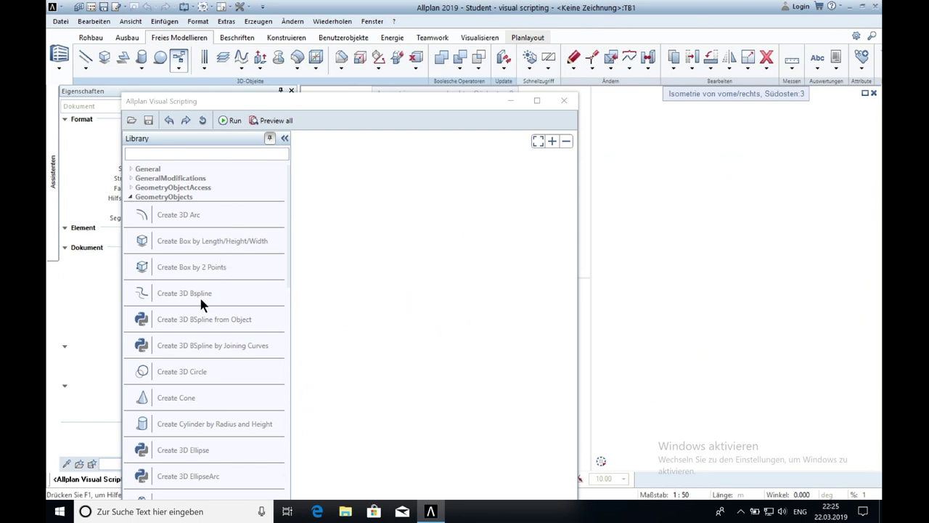
drag(201, 291, 408, 241)
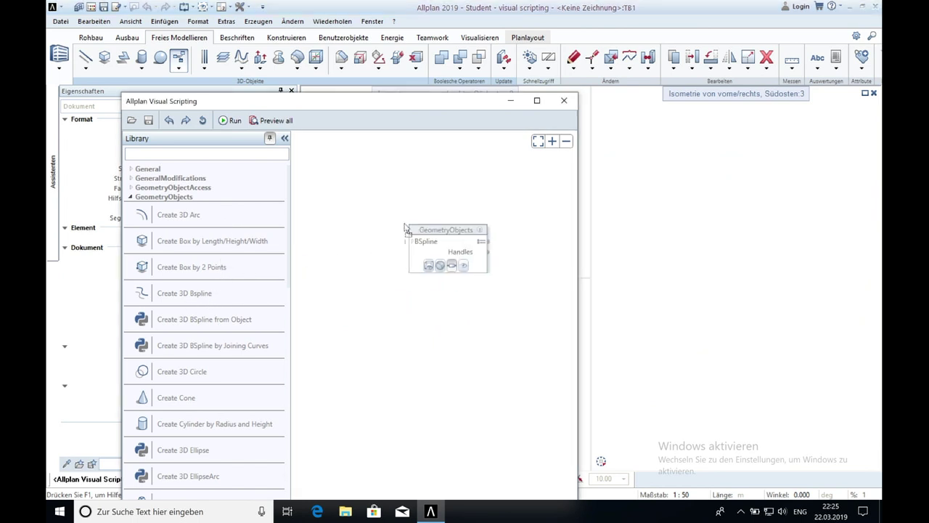
click(411, 247)
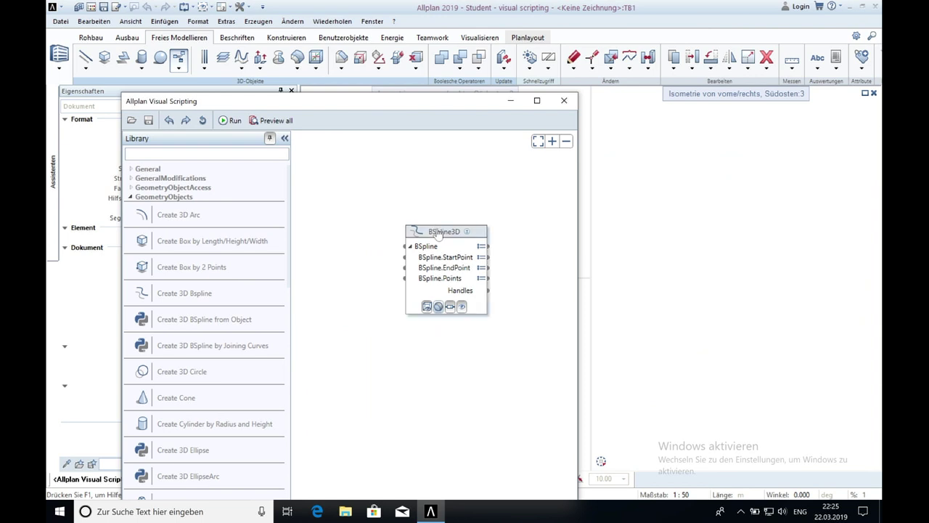
key(Delete)
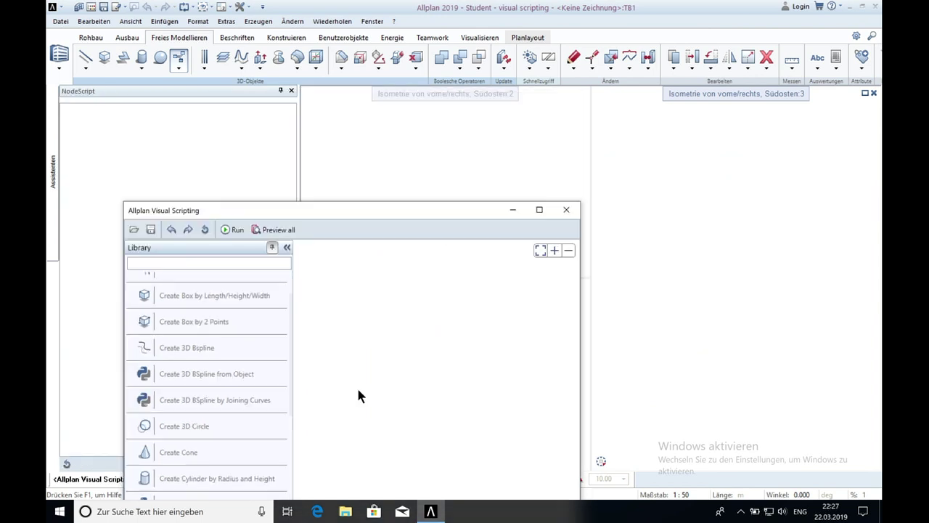
- Add a Create 3D Circle node with radius 2 and run it to draw the circle
drag(223, 427, 368, 309)
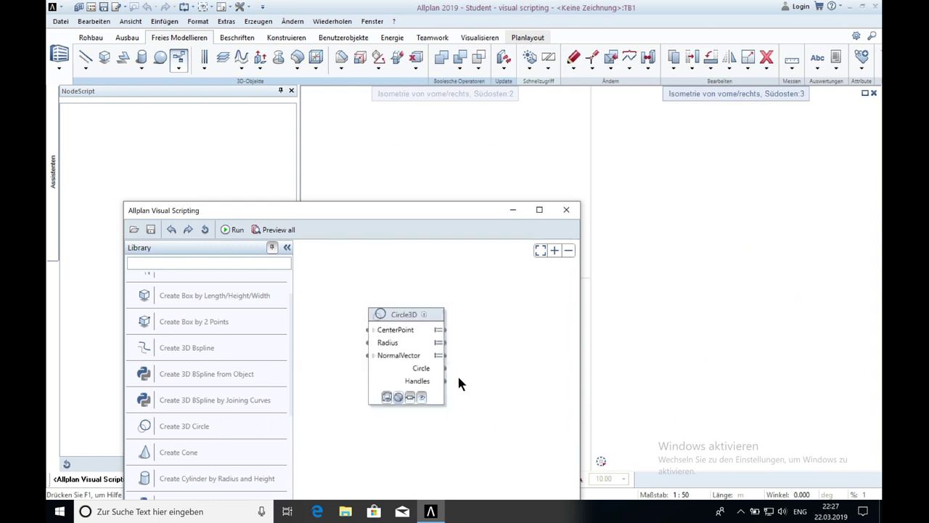
click(439, 330)
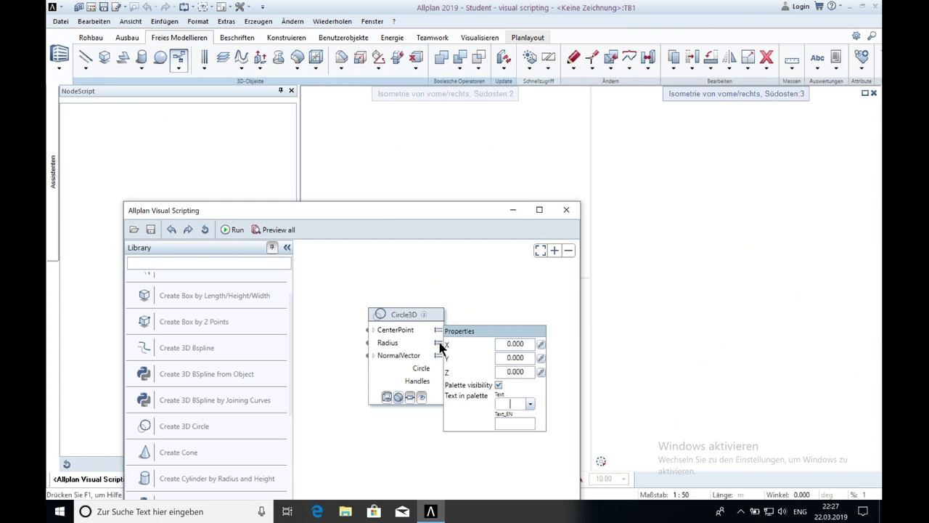
click(436, 343)
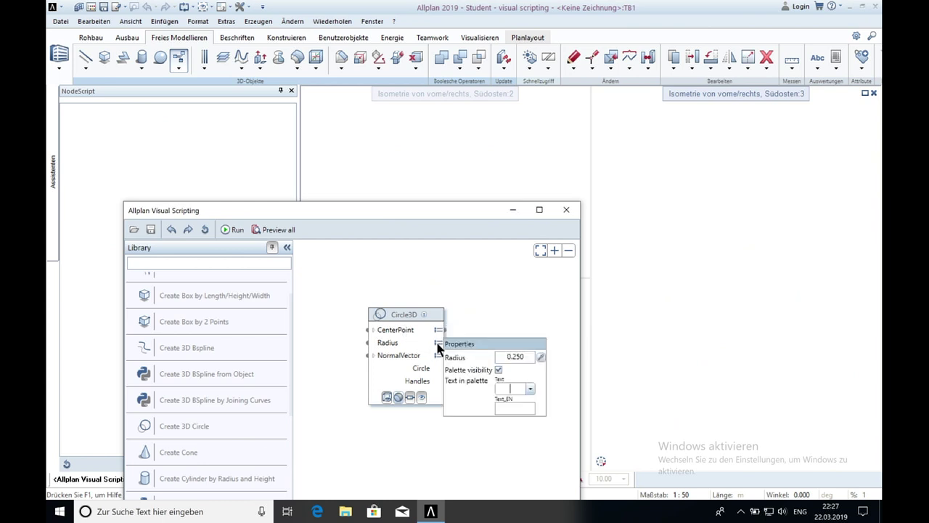
click(506, 356)
text(2)
click(233, 230)
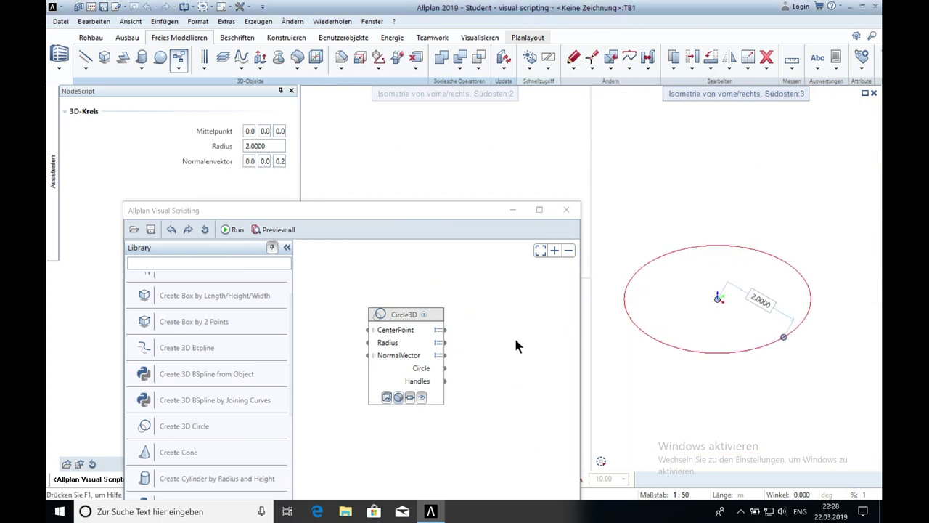
- Set the Circle3D normal vector to Y 2 and X 1, giving X 1, Y 2, Z 1
click(441, 356)
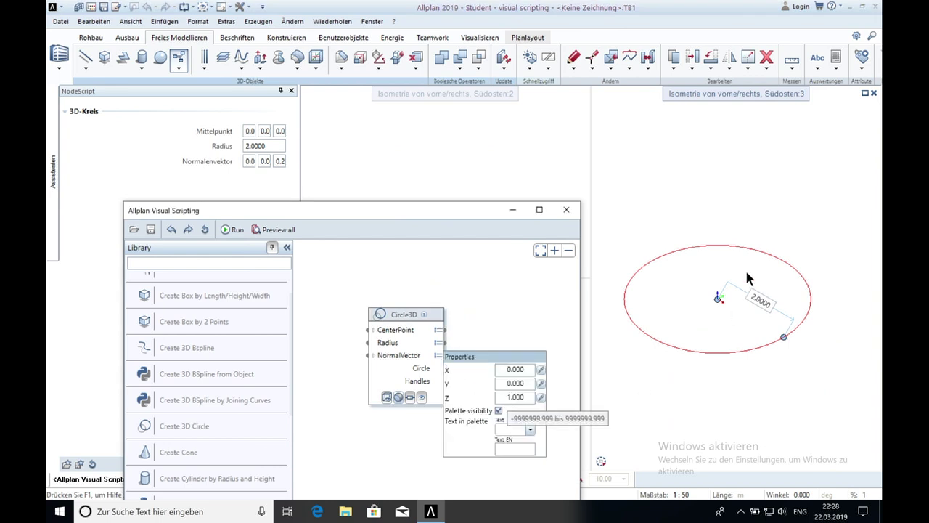
click(520, 356)
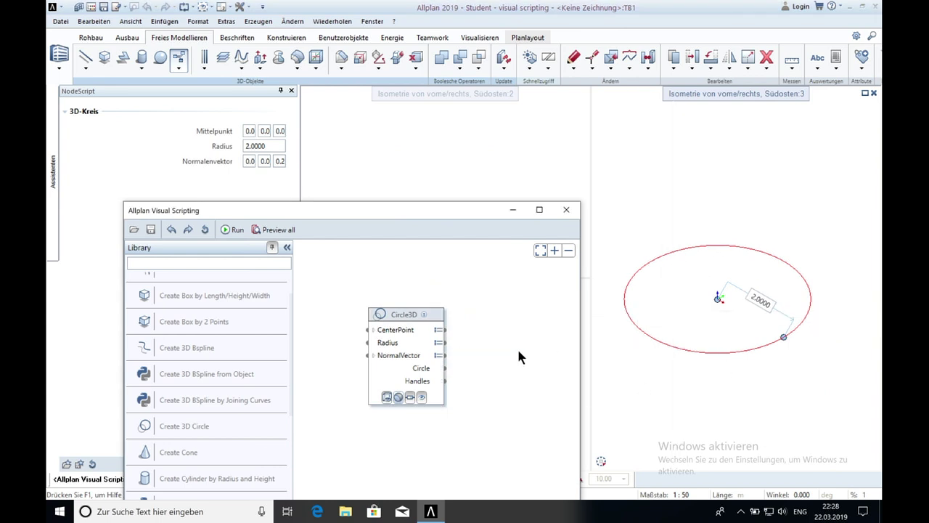
click(439, 356)
double_click(516, 382)
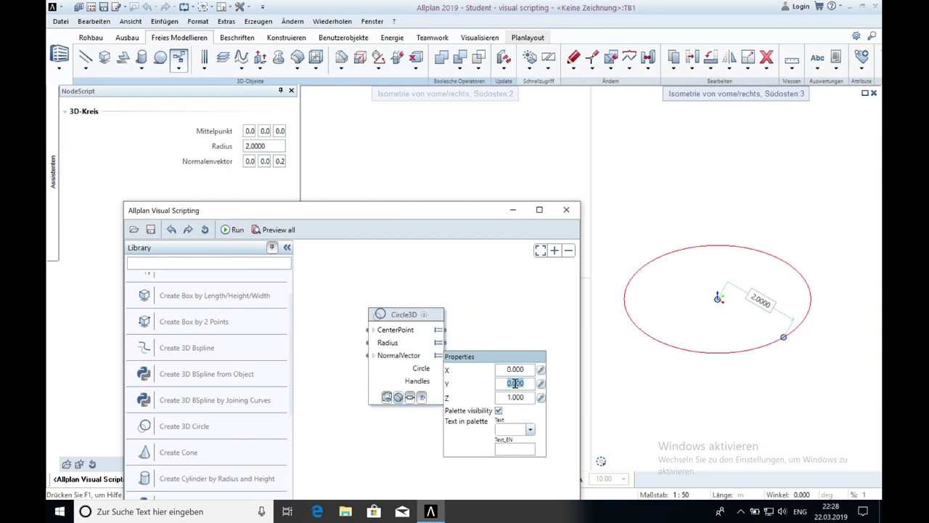
text(2)
key(Return)
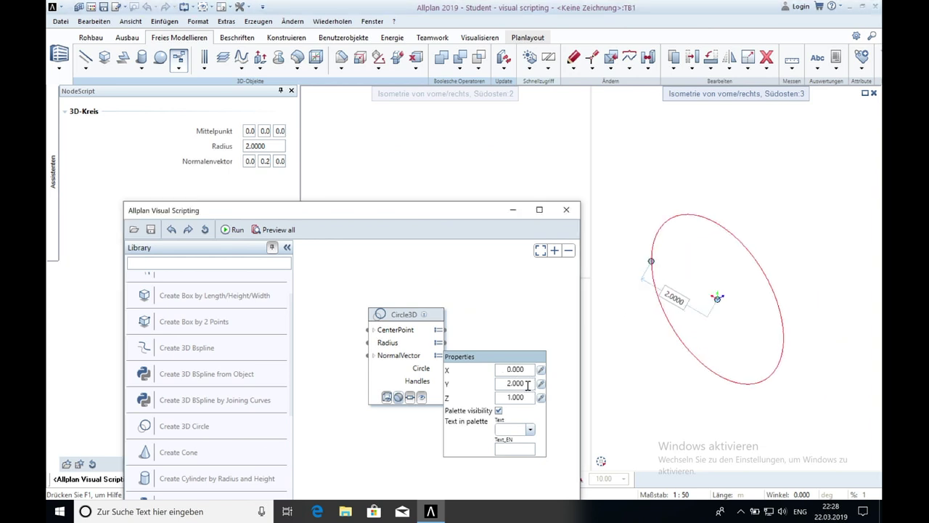
double_click(524, 370)
text(1)
key(Return)
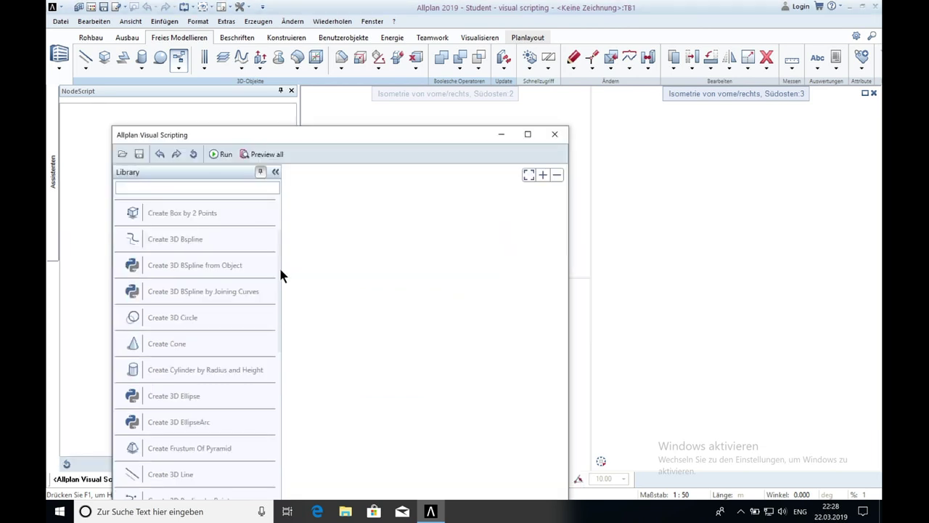
- Add a Create 3D Line node, set its start point X to 10, and run the script
scroll(278, 269, down, 5)
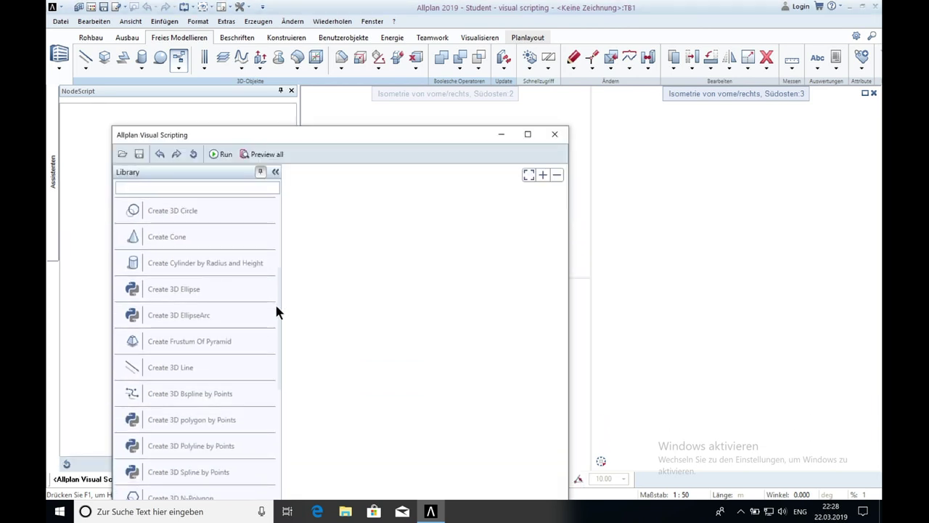
drag(183, 352, 353, 254)
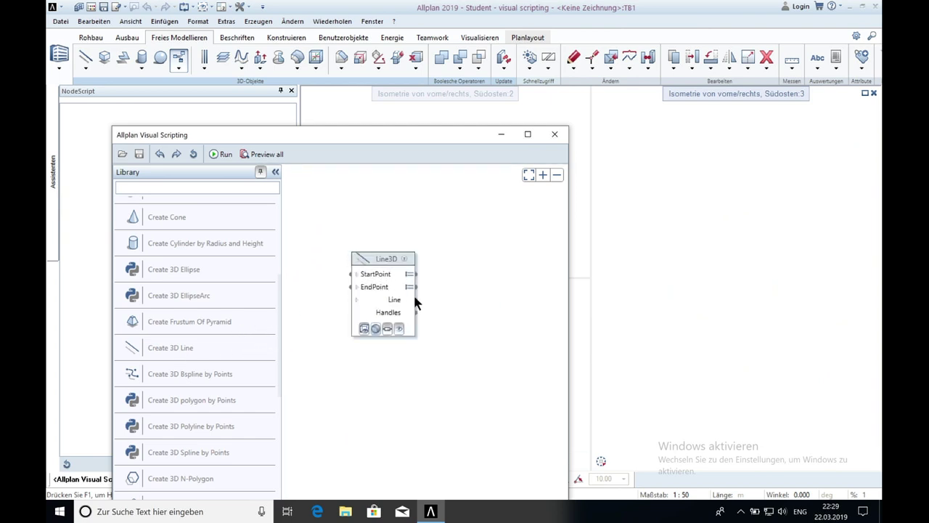
mouse_move(409, 275)
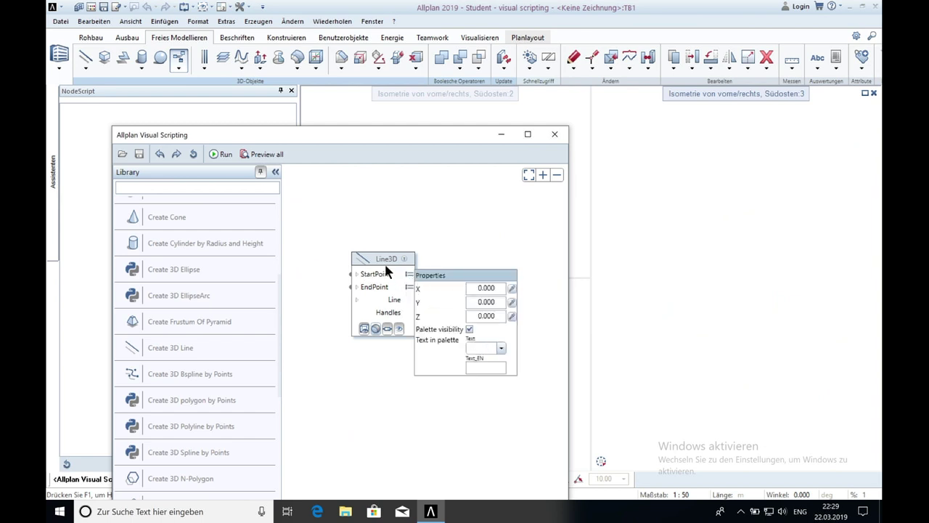
click(494, 303)
text(1)
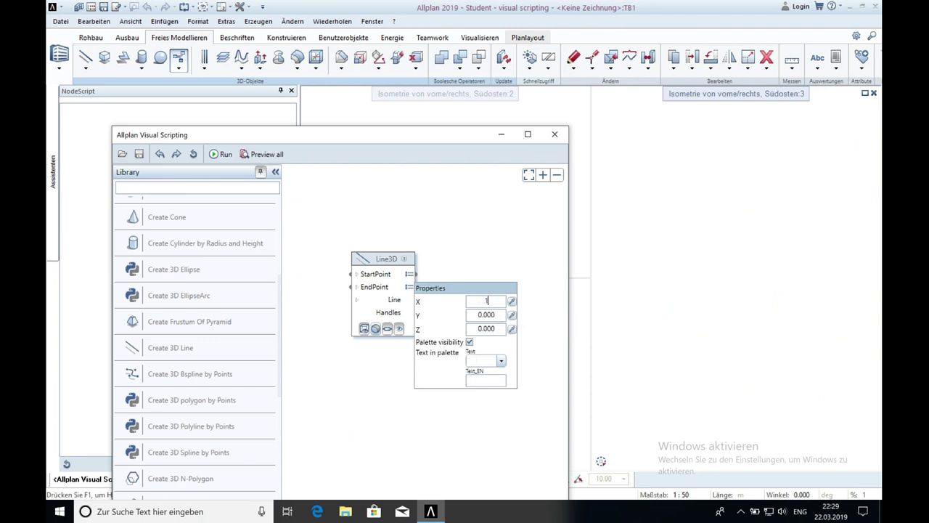
text(0)
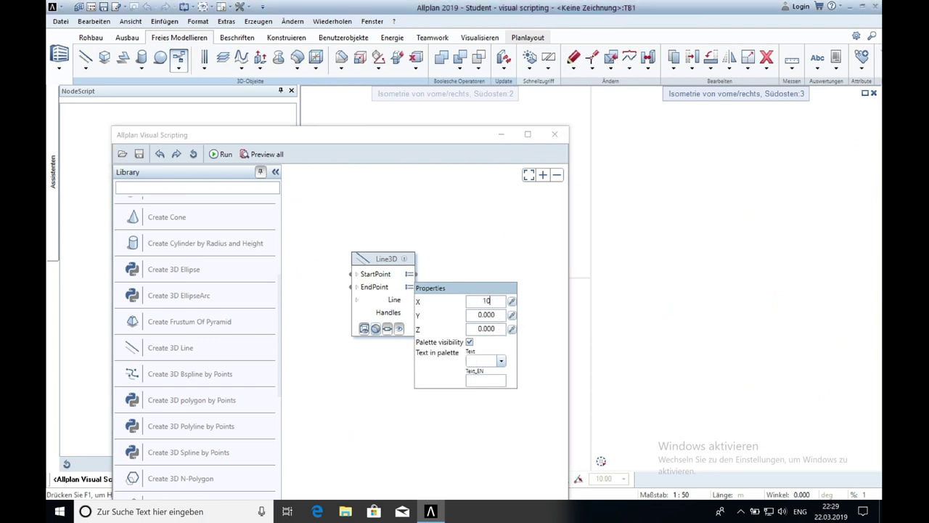
key(Return)
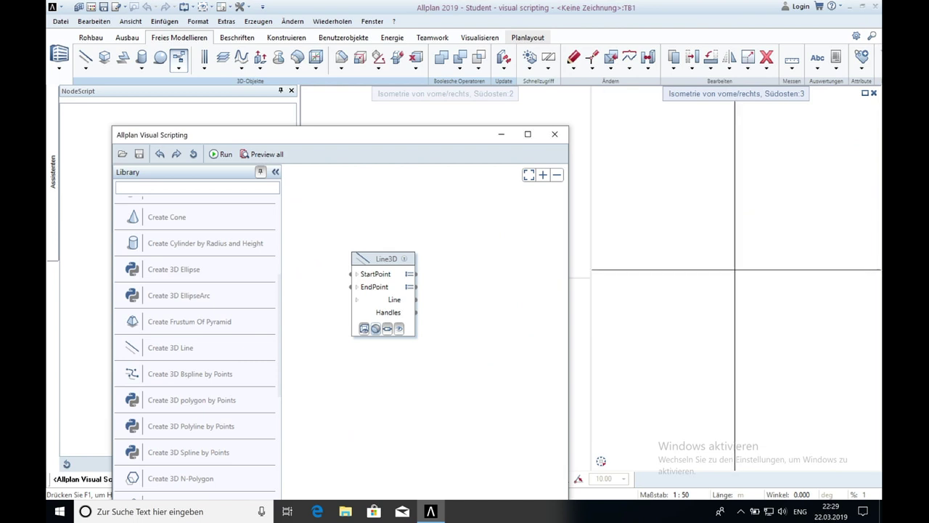
click(223, 156)
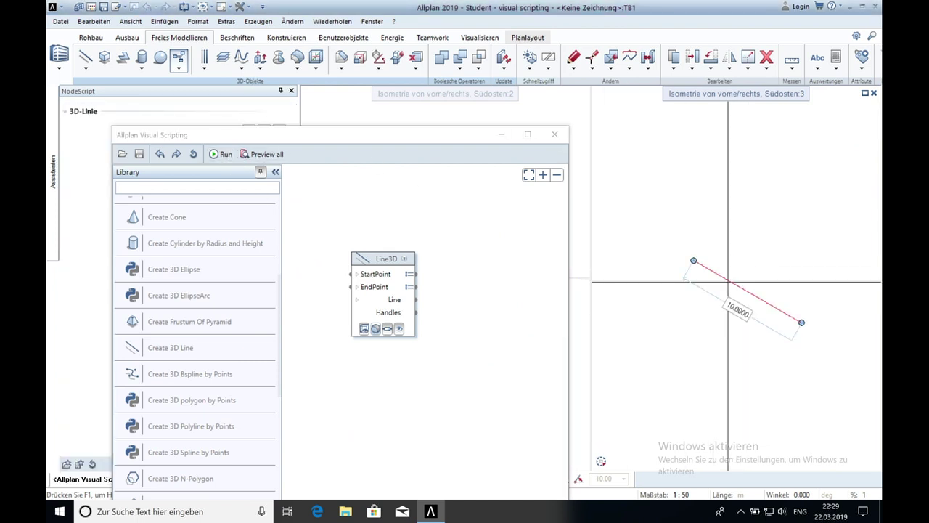
- Set the line's Z coordinate to 5, tilting the line
click(402, 280)
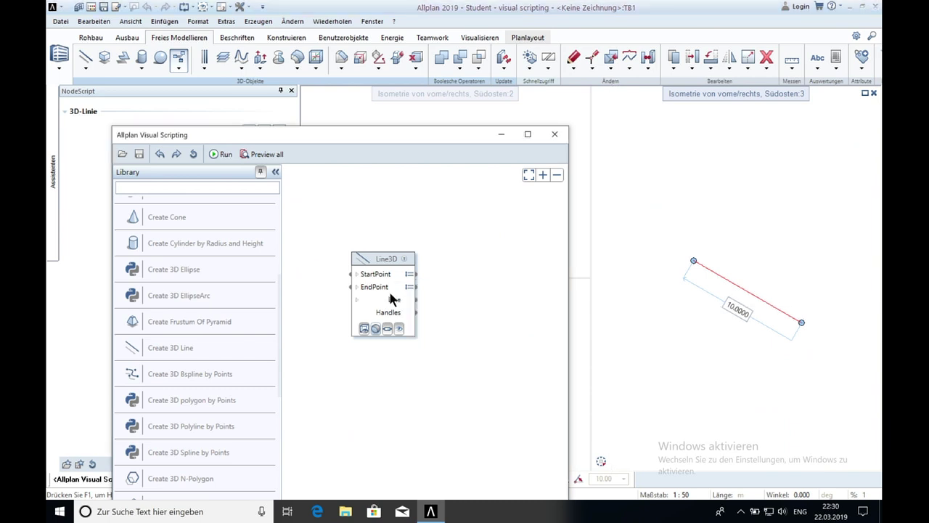
mouse_move(406, 287)
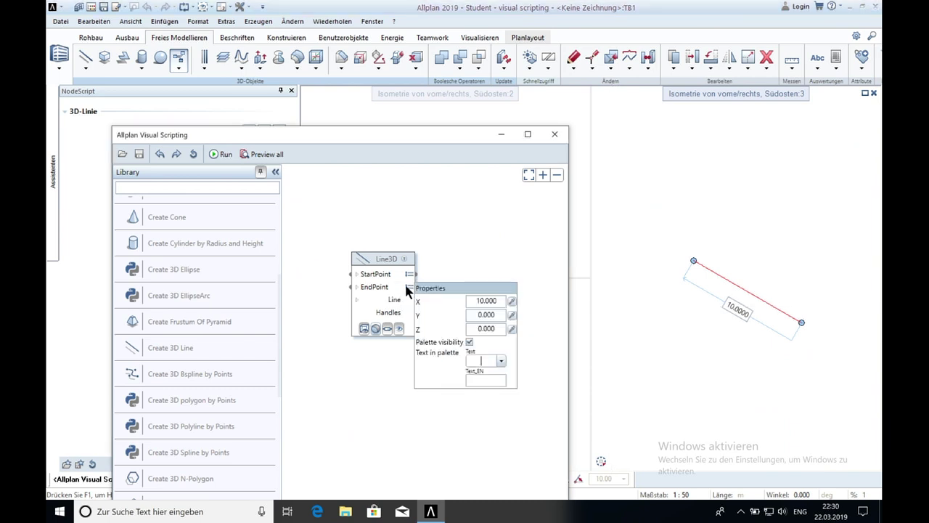
click(486, 329)
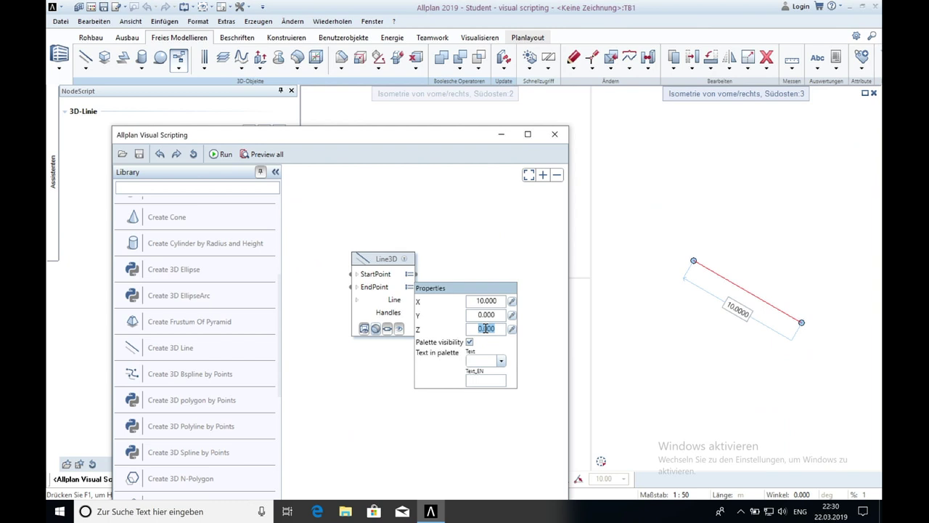
text(5)
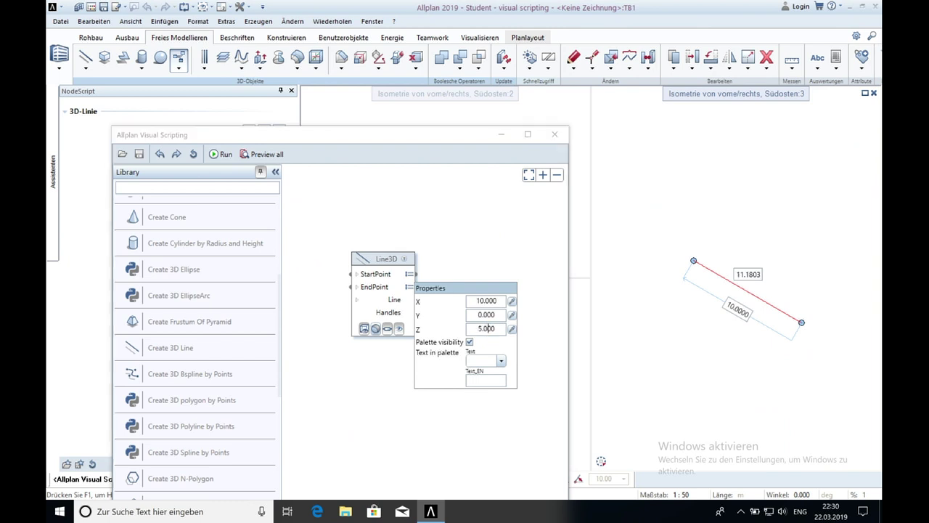
key(Return)
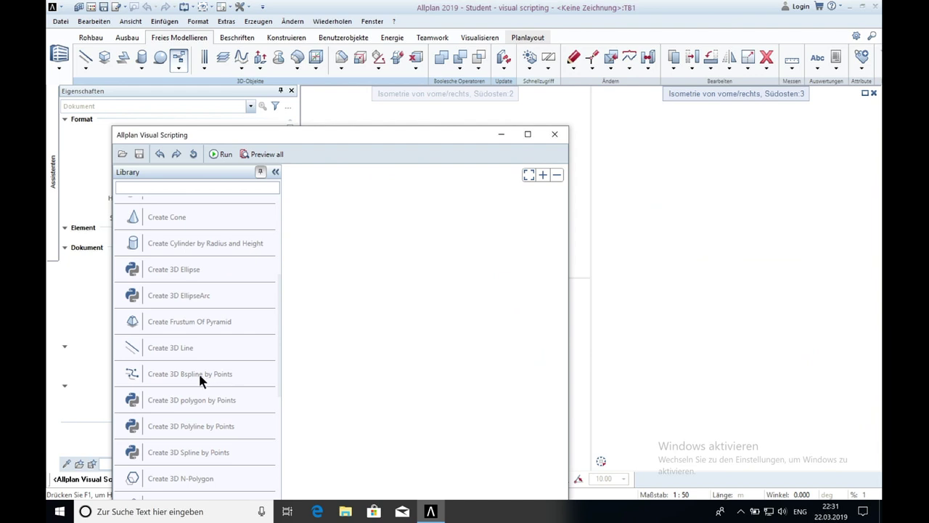
- Add a Create 3D Bspline by Points node, review Degree, IsPeriodic, IsInterpolated and Points, then run
drag(198, 371, 342, 240)
click(447, 267)
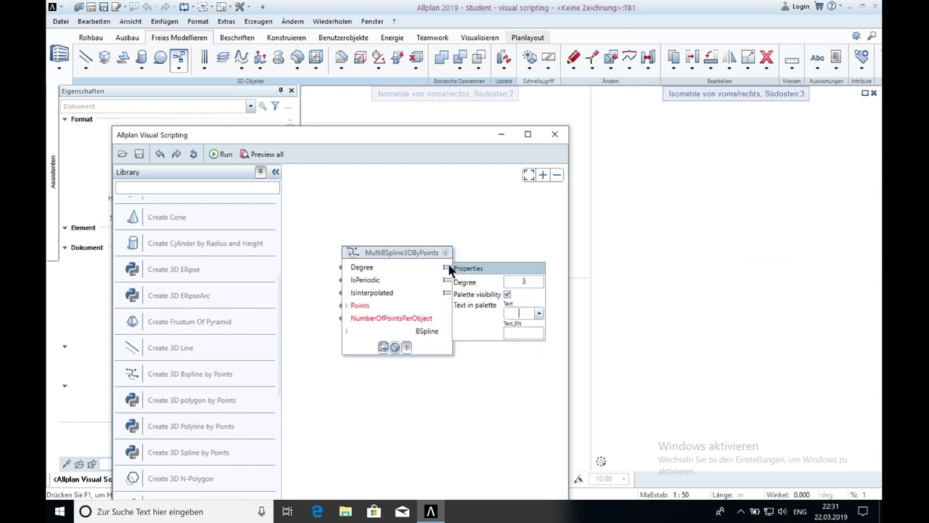
click(447, 281)
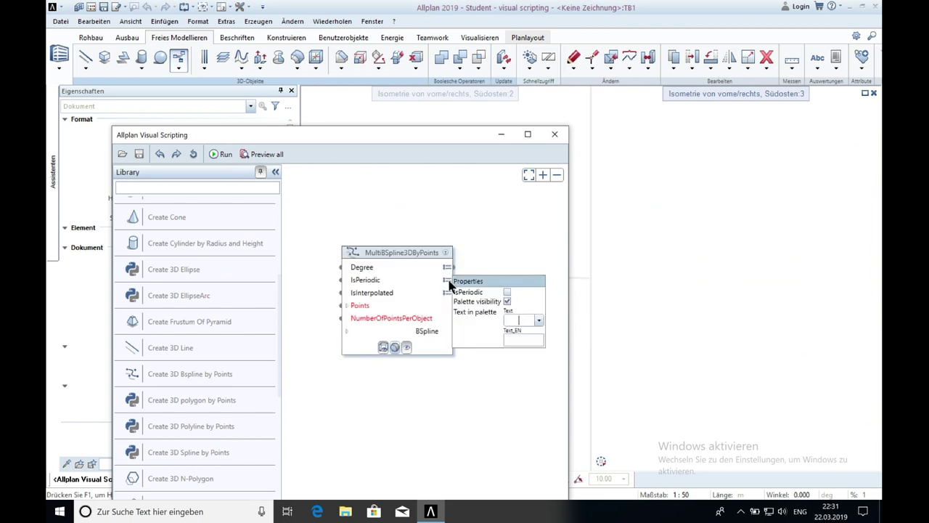
click(446, 292)
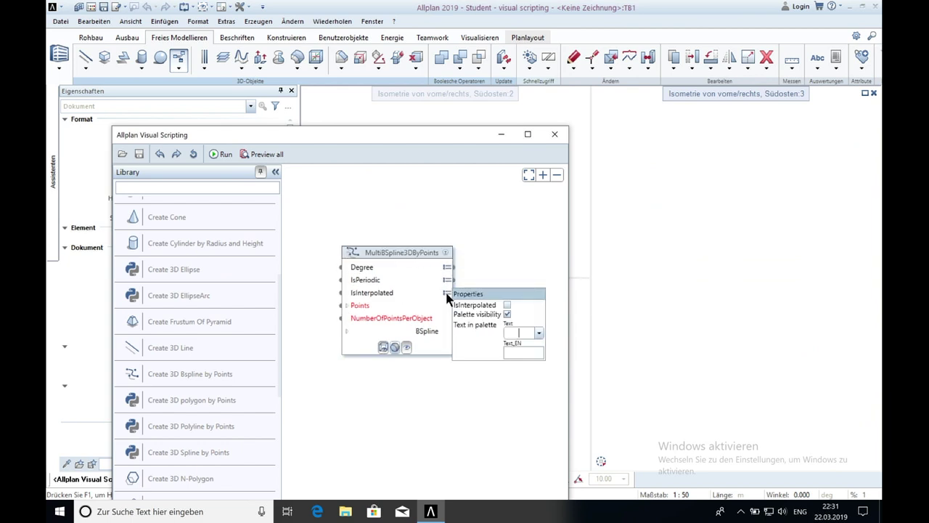
click(347, 306)
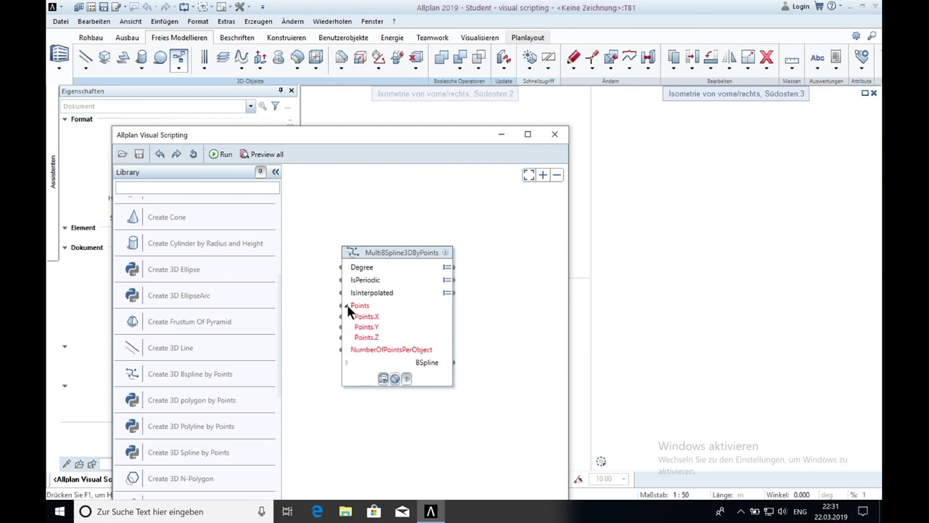
click(347, 306)
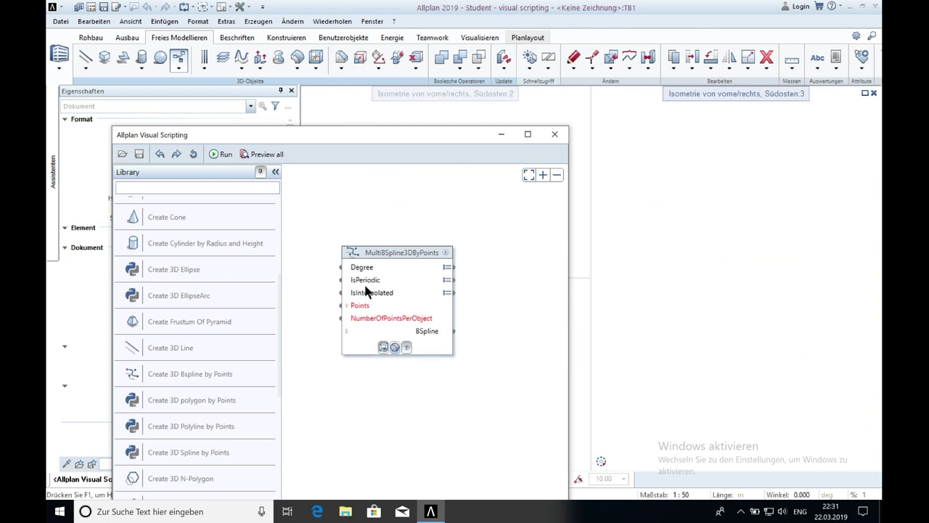
click(221, 151)
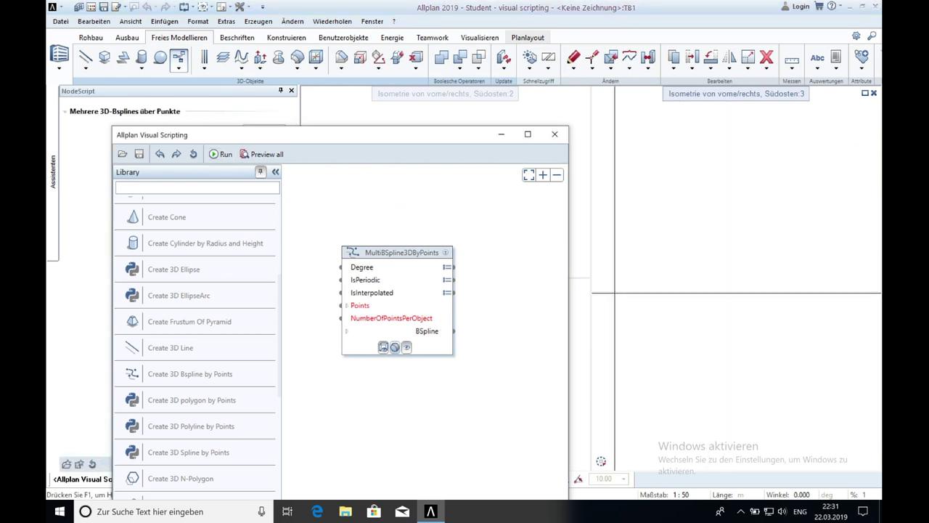
- Add 3D point nodes and wire the first one into the B-spline's Points input
drag(396, 261, 500, 265)
drag(278, 293, 297, 217)
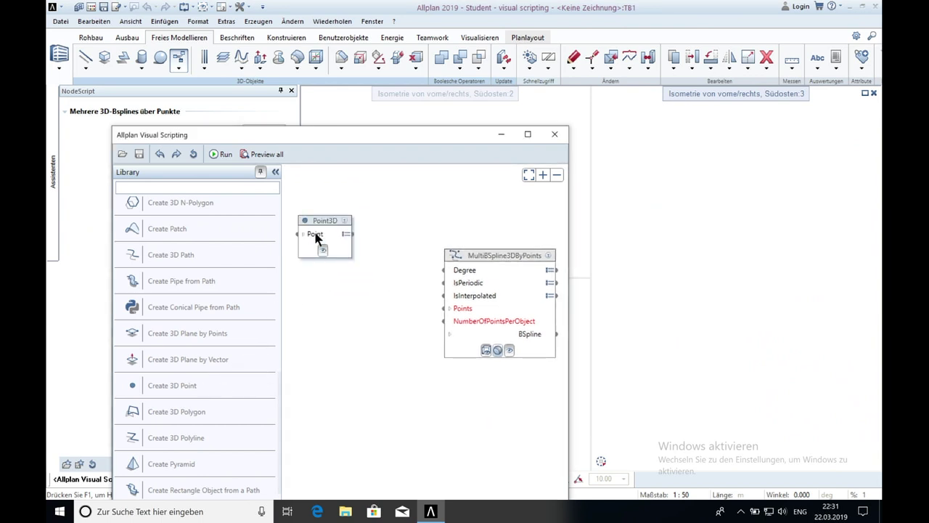
drag(187, 376, 293, 296)
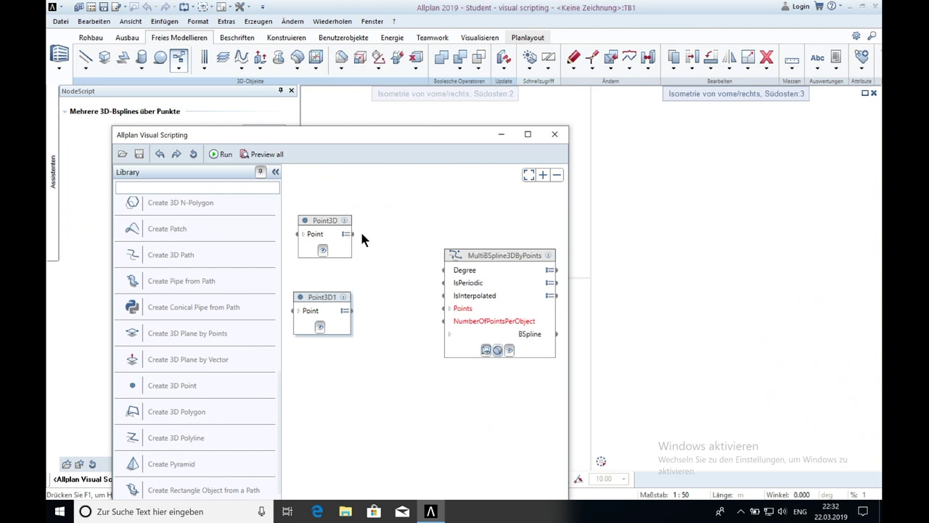
mouse_move(409, 270)
mouse_down()
mouse_move(425, 288)
mouse_move(404, 270)
mouse_up()
drag(365, 240, 371, 245)
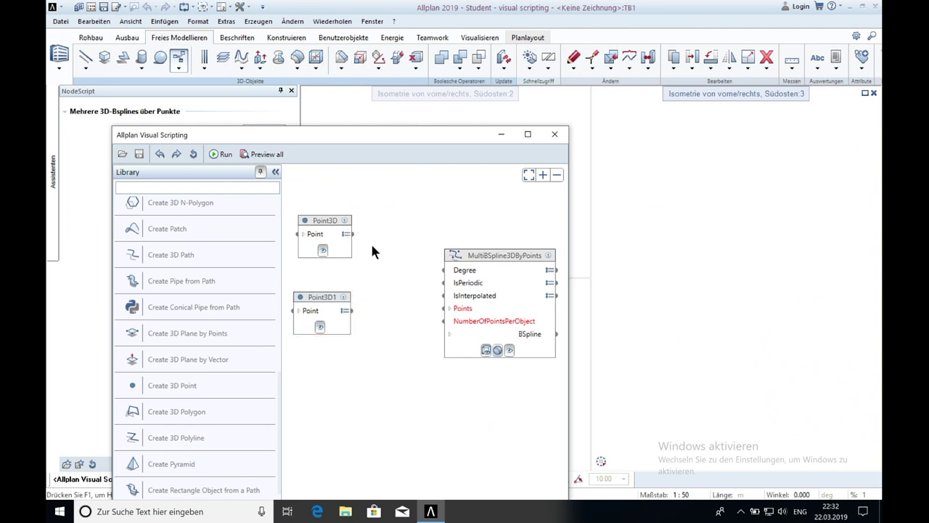
click(449, 308)
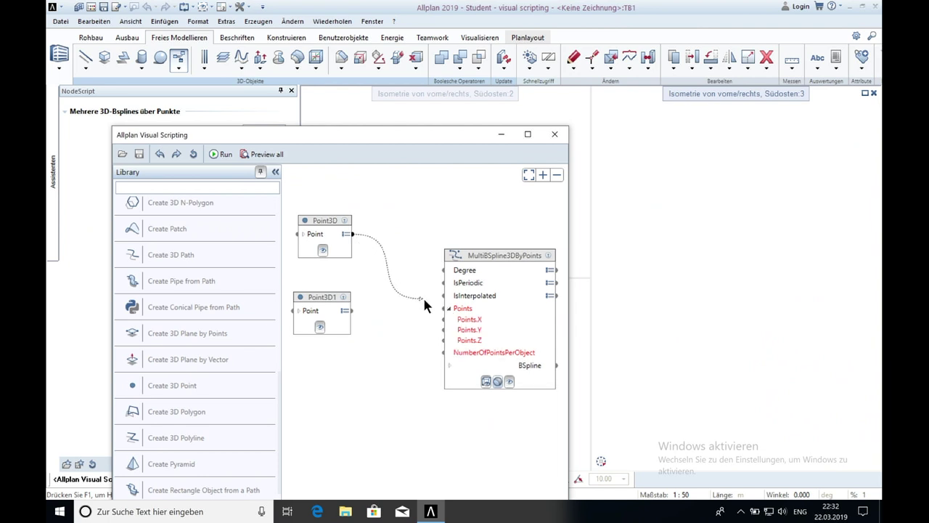
drag(425, 306, 442, 309)
- Connect the second point to the Points input and run the script to draw the spline
click(344, 311)
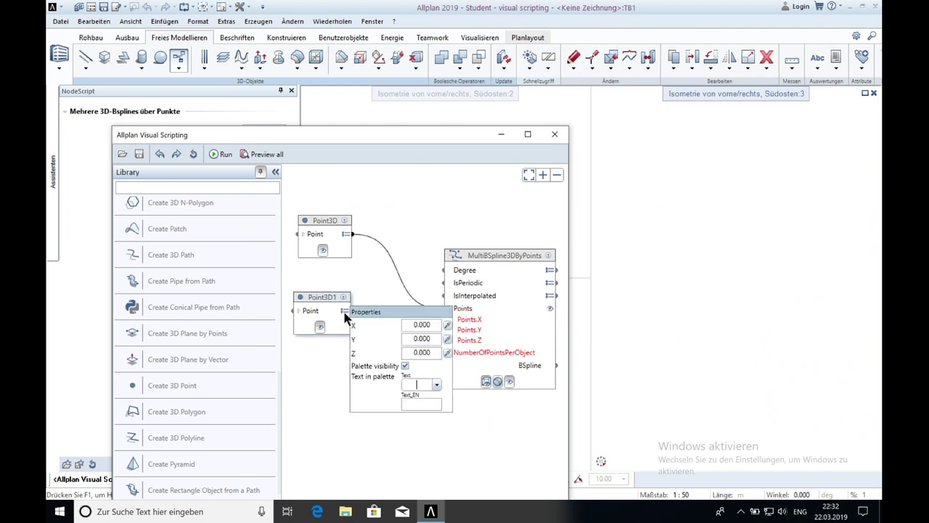
double_click(427, 325)
click(379, 283)
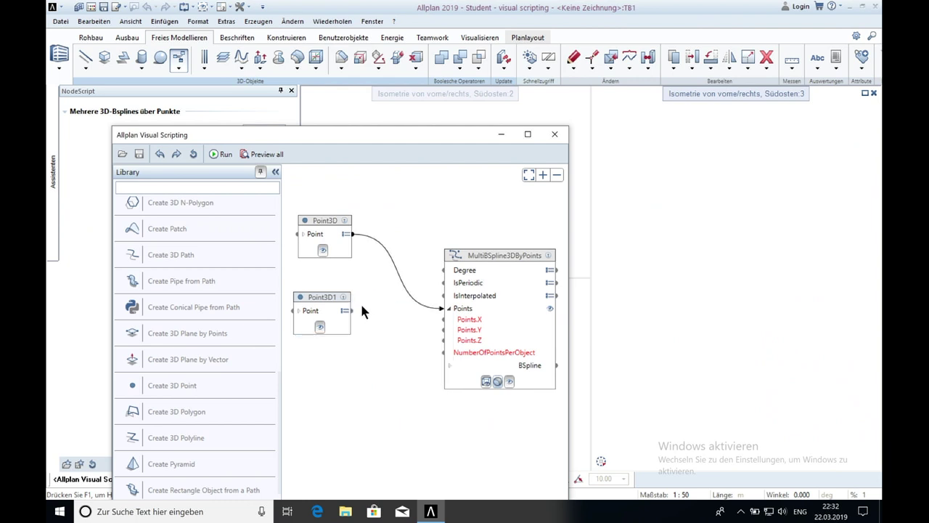
drag(351, 310, 440, 308)
click(222, 154)
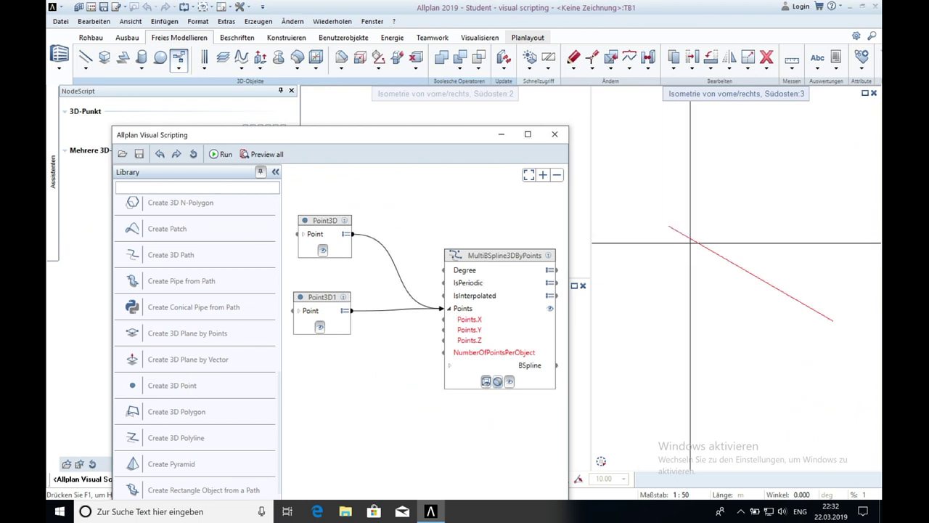
- Add a third Create 3D Point node at X 7, Y 5
drag(201, 384, 313, 376)
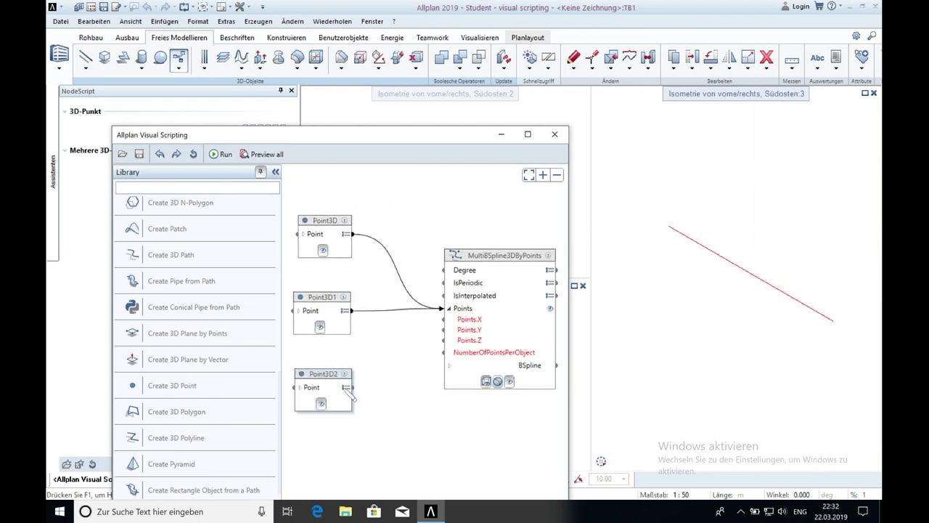
click(346, 389)
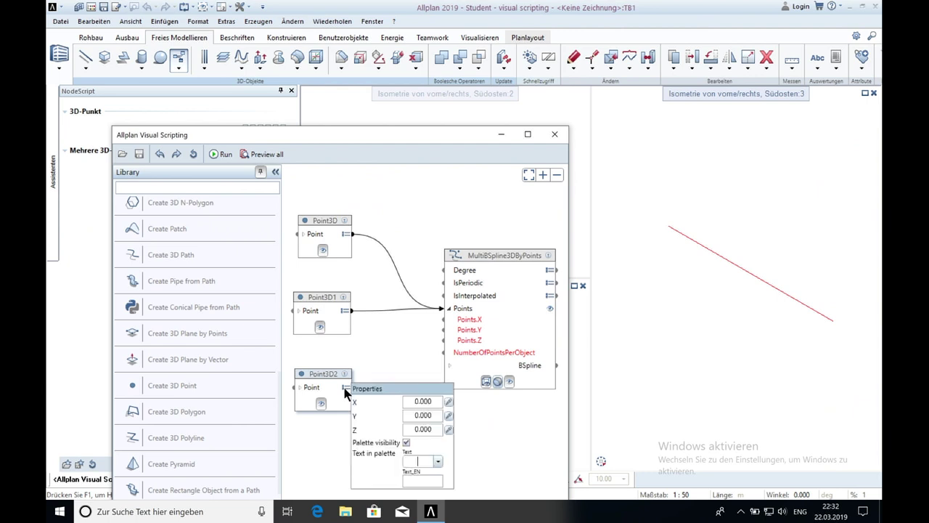
double_click(426, 401)
text(7)
double_click(429, 414)
text(5)
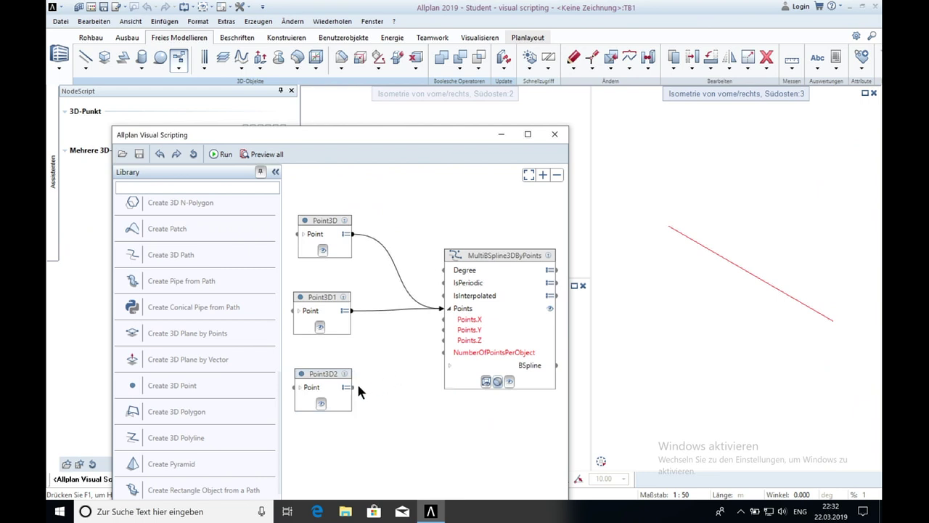
- Wire the third point into Points and rerun so the spline curves
drag(352, 387, 441, 308)
click(222, 155)
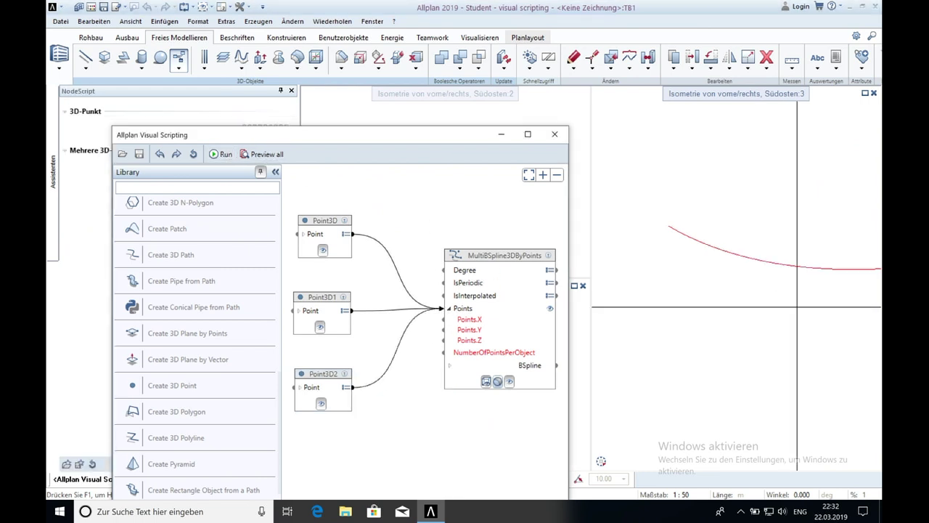
click(797, 306)
scroll(777, 269, down, 2)
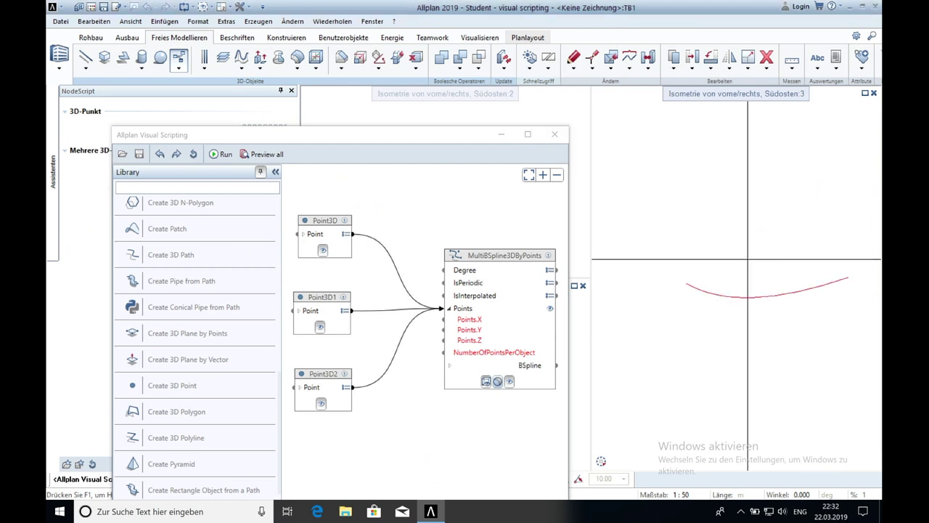
scroll(771, 260, up, 2)
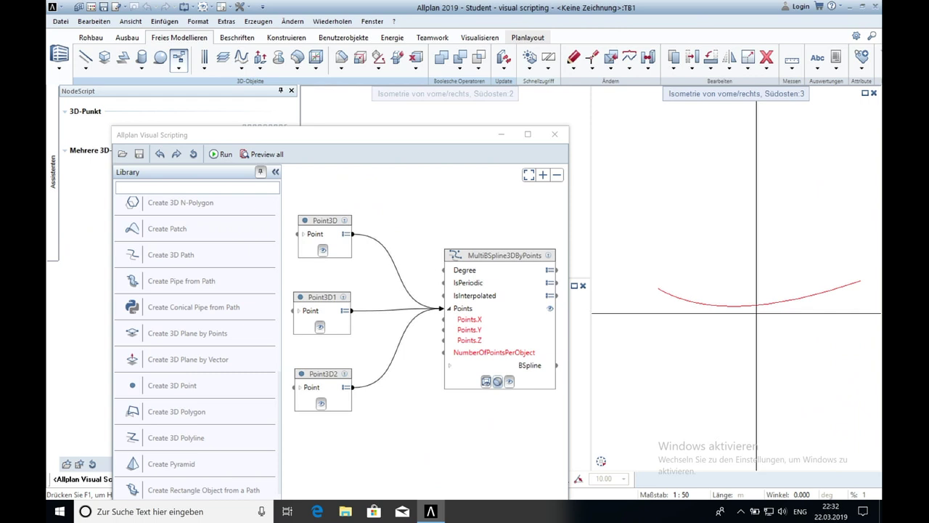
- Add Point3D3 at X 10, Y 9, wire it into the B-spline's Points and rerun
drag(320, 374, 320, 355)
scroll(218, 330, down, 2)
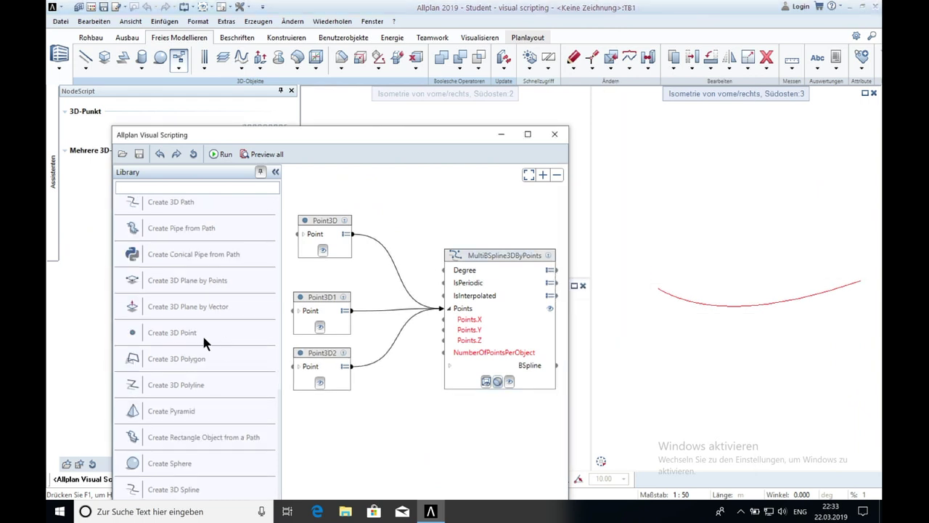
drag(202, 333, 303, 412)
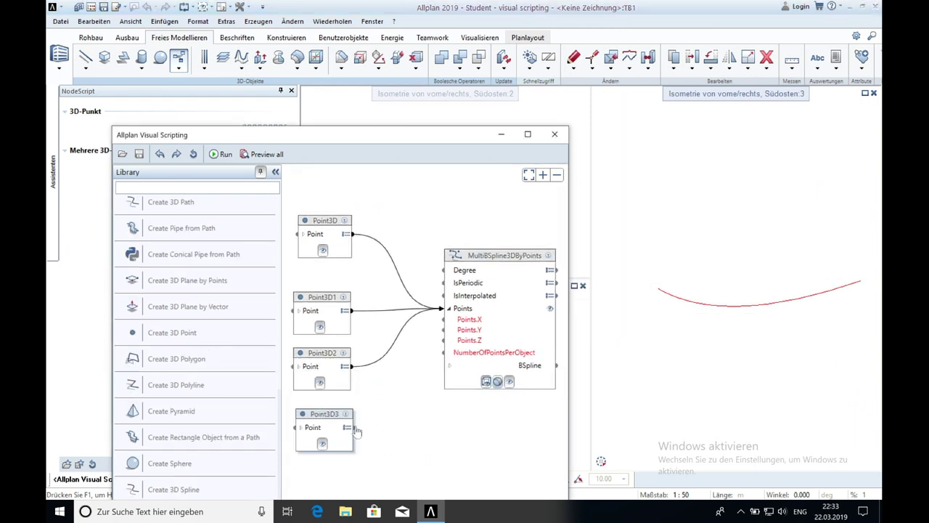
click(351, 428)
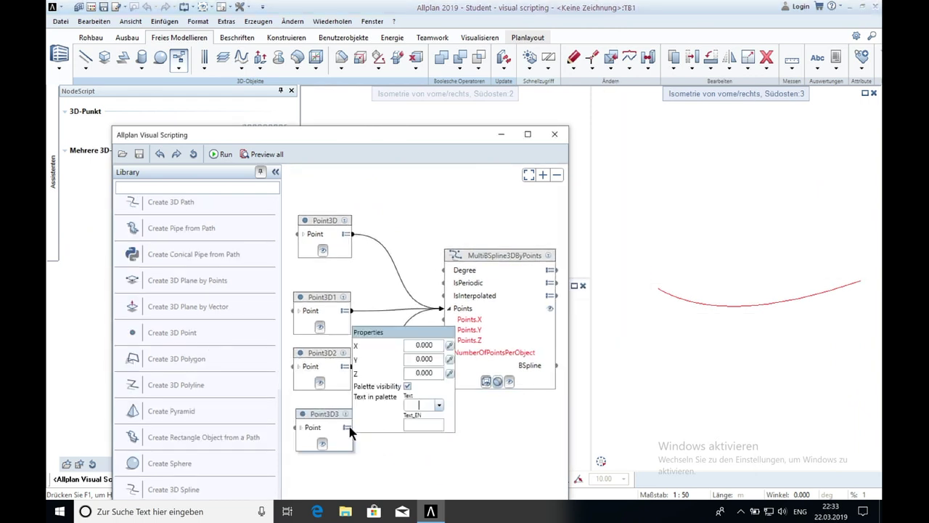
click(430, 347)
text(10)
click(434, 358)
text(9)
key(Return)
click(385, 390)
scroll(383, 392, down, 2)
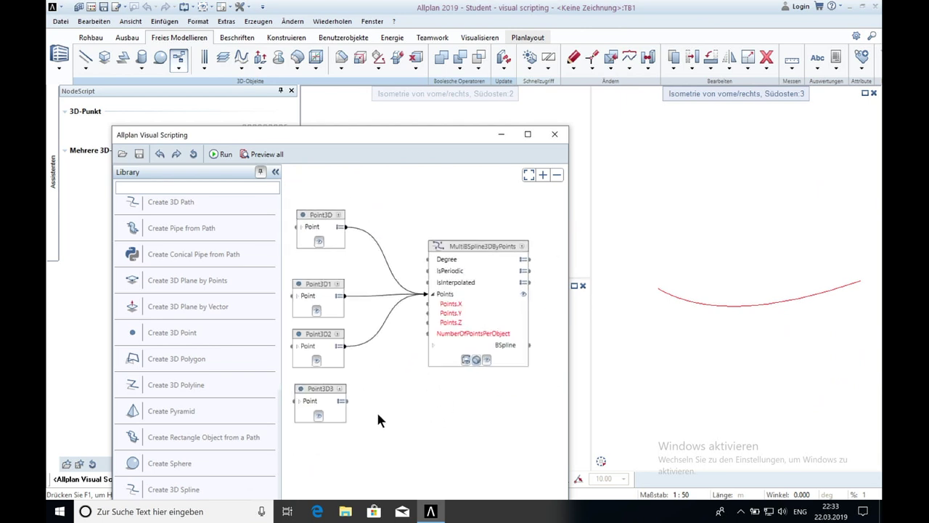
drag(345, 401, 427, 294)
click(219, 153)
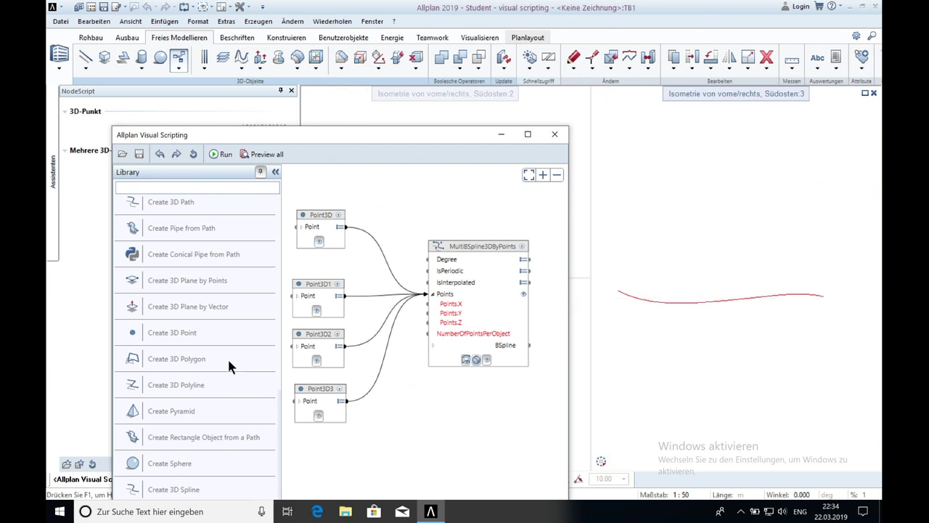
- Add Point3D4 at X 2, wire it into Points and rerun to update the curve
drag(204, 340, 334, 255)
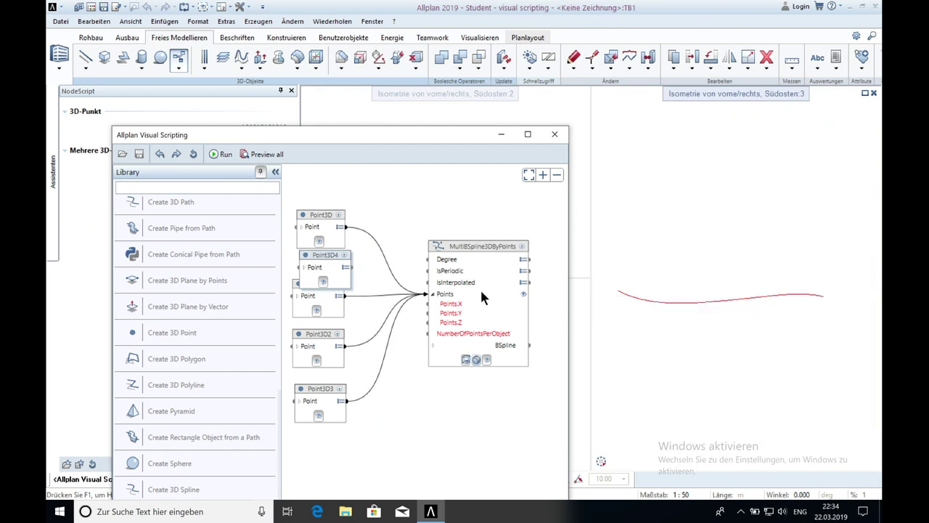
drag(314, 263, 316, 434)
click(341, 444)
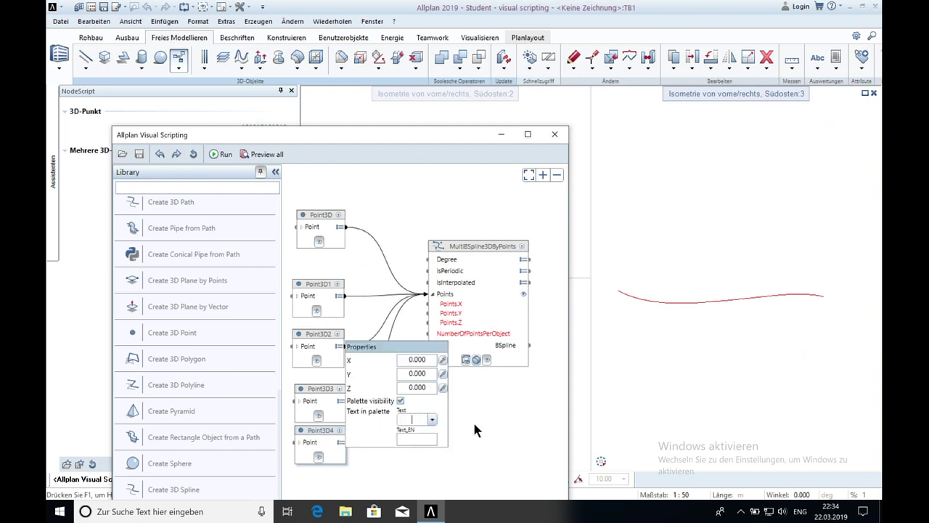
double_click(417, 359)
text(2)
key(Return)
click(367, 439)
drag(346, 443, 426, 294)
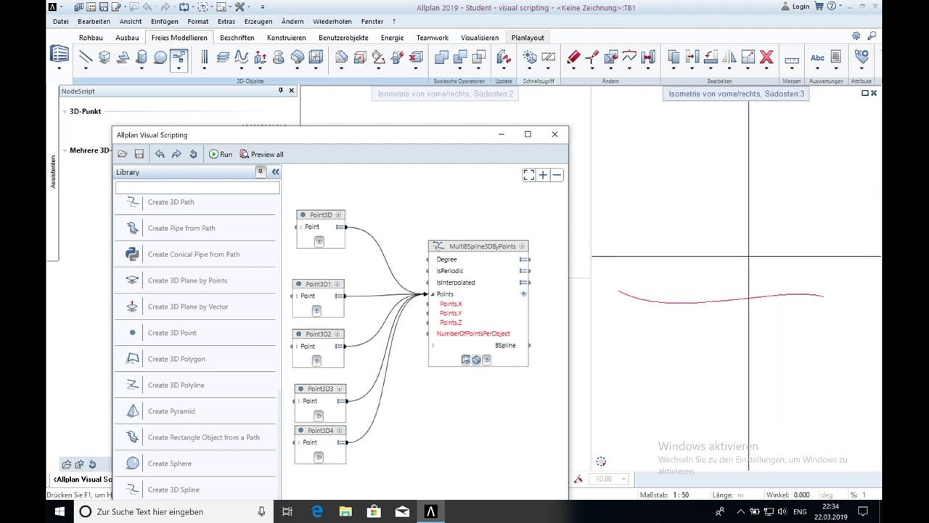
click(225, 154)
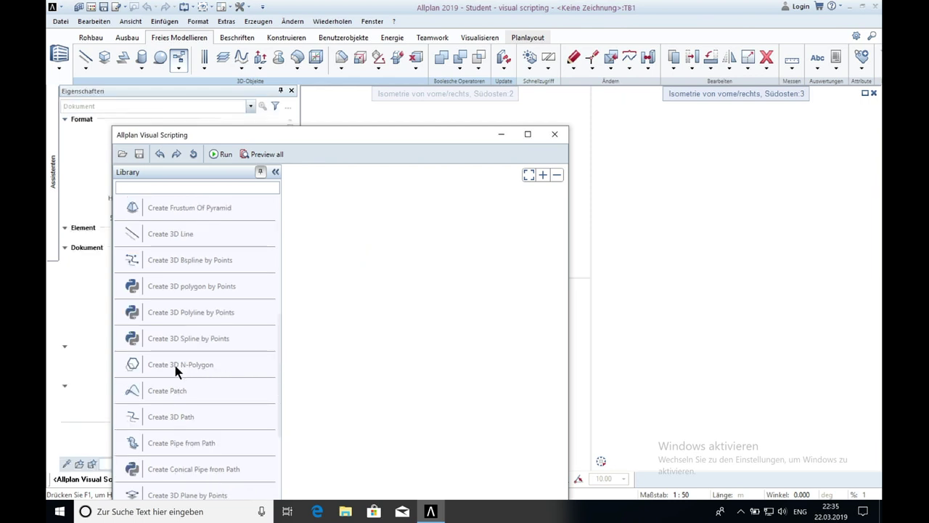
- Add a Create 3D N-Polygon node with radius 5 and run it to draw the polygon
drag(173, 362, 370, 258)
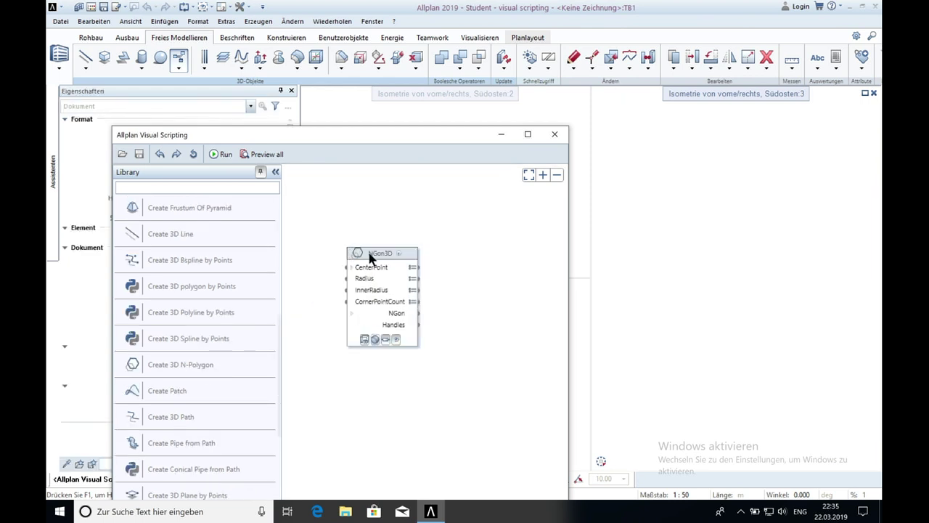
mouse_move(413, 279)
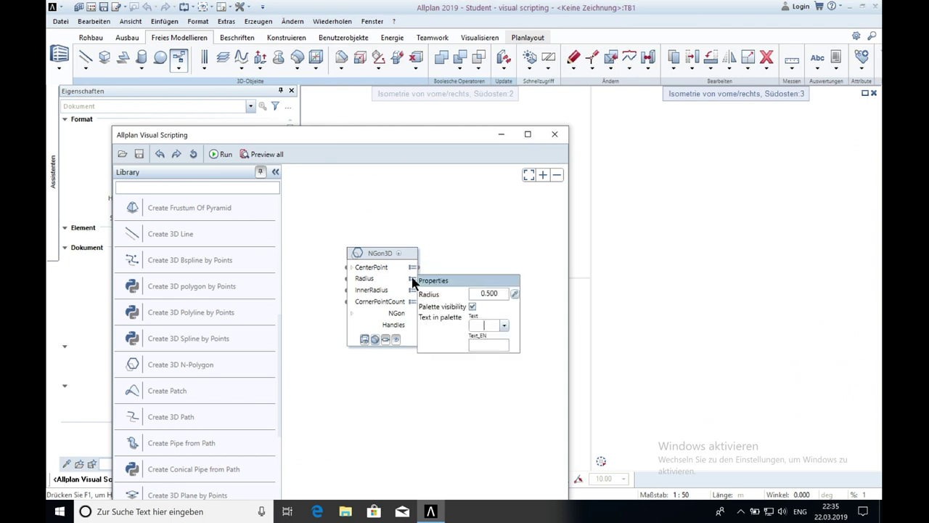
double_click(488, 294)
text(5)
key(Return)
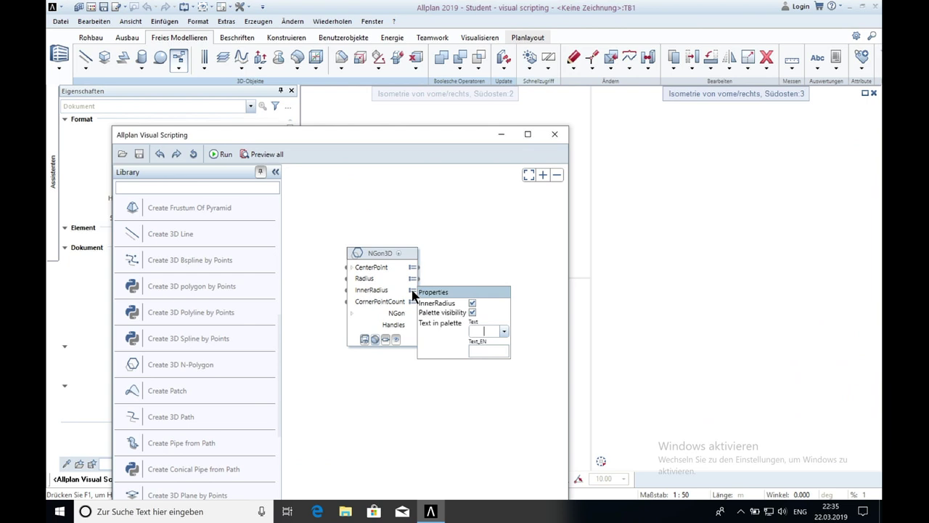
mouse_move(413, 302)
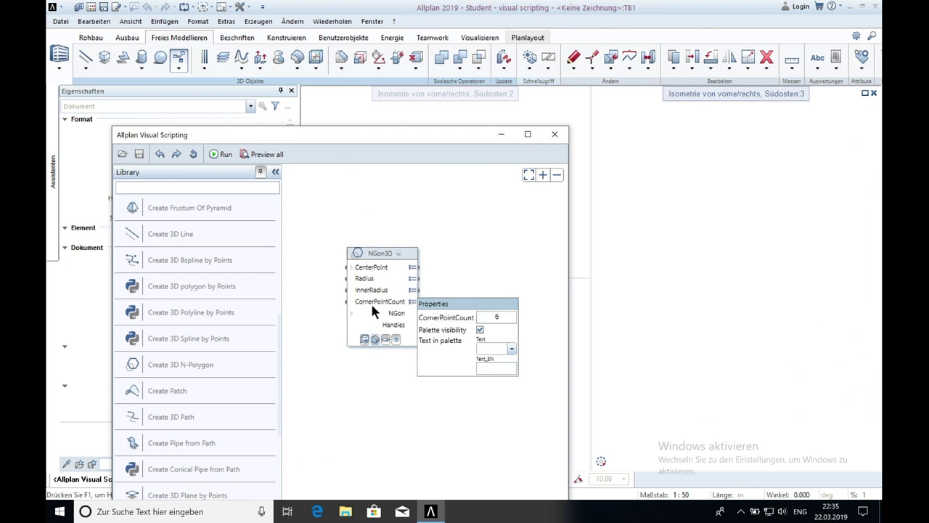
click(225, 154)
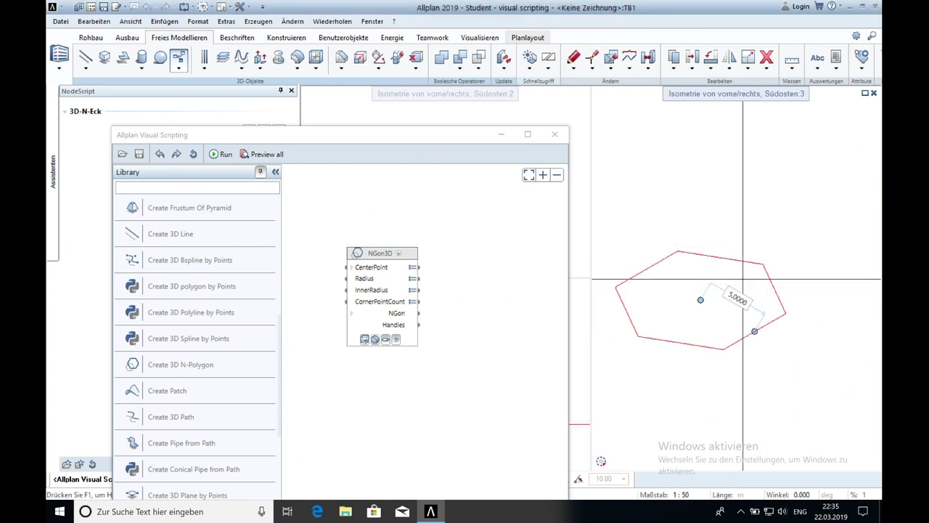
- Replace the polygon's corner point count of 6, entering 104
click(414, 302)
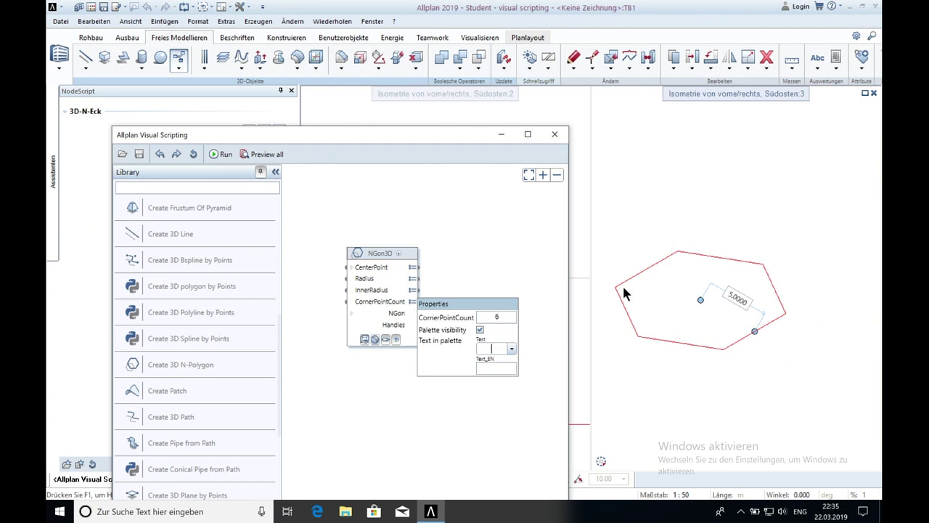
double_click(496, 316)
key(BackSpace)
text(10)
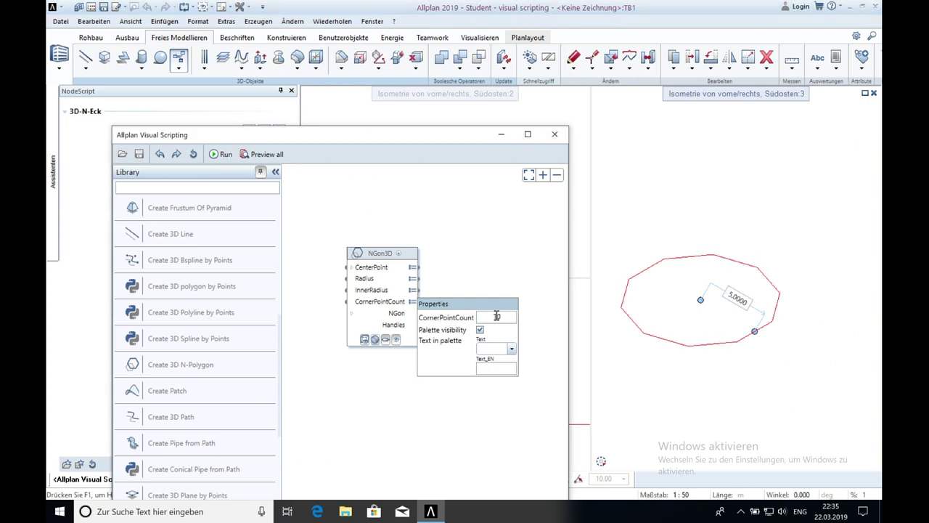
text(4)
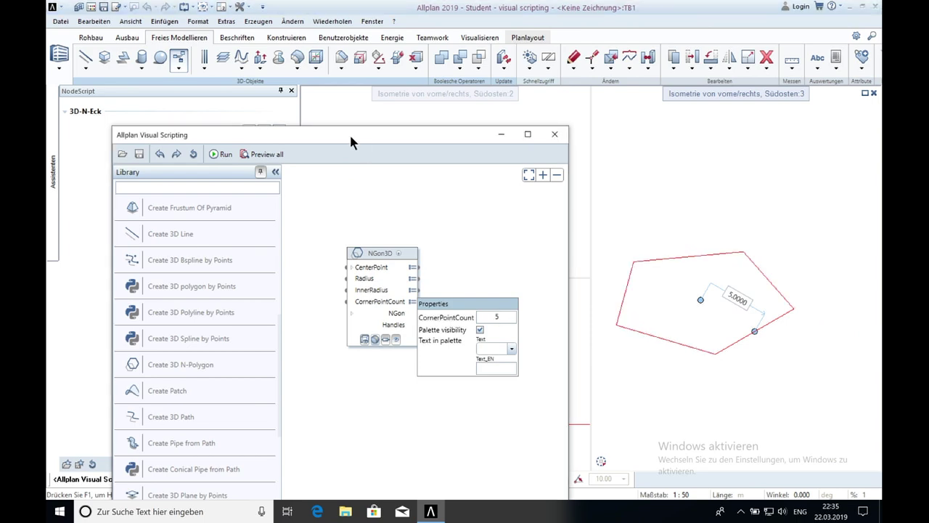
- Add a Create 3D Plane by Points node and preview its triangular plane with Preview all
drag(399, 135, 595, 104)
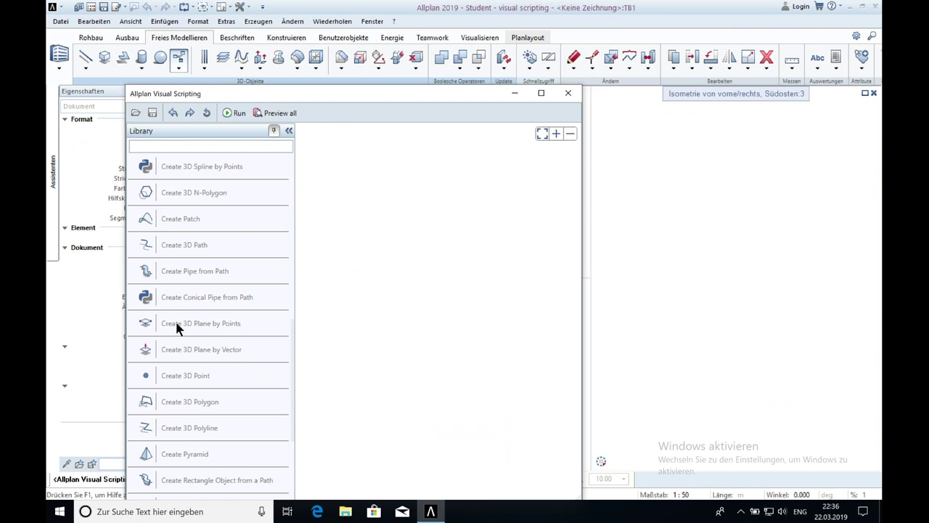
drag(178, 328, 365, 194)
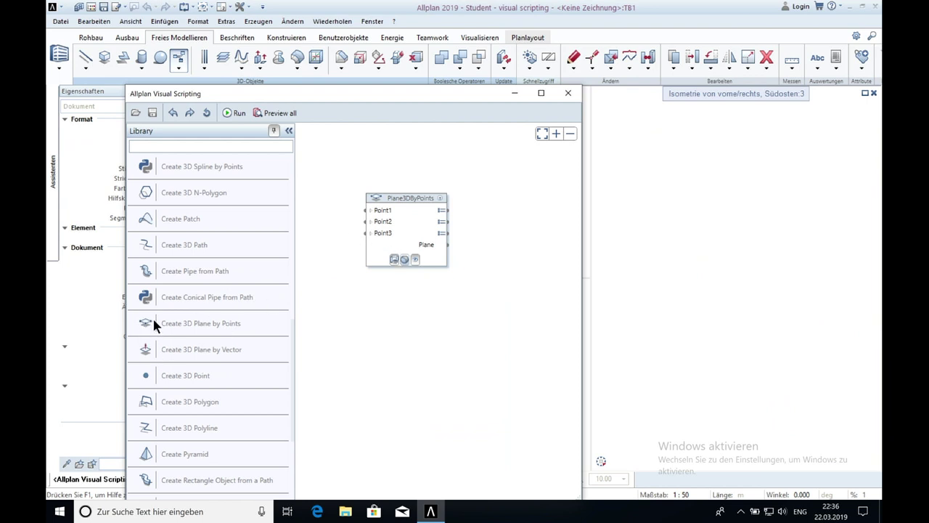
click(274, 113)
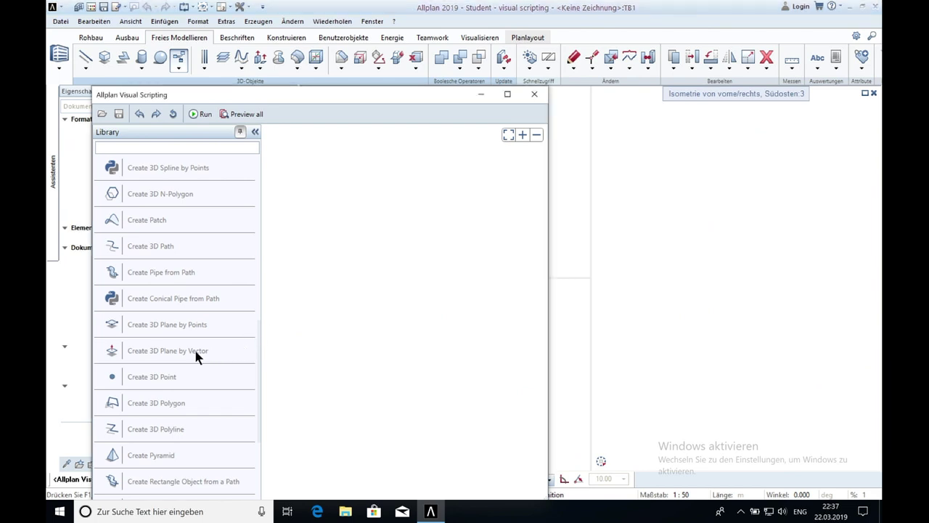
- Add a Plane3DByVector node and run the script to draw its plane
drag(194, 347, 385, 289)
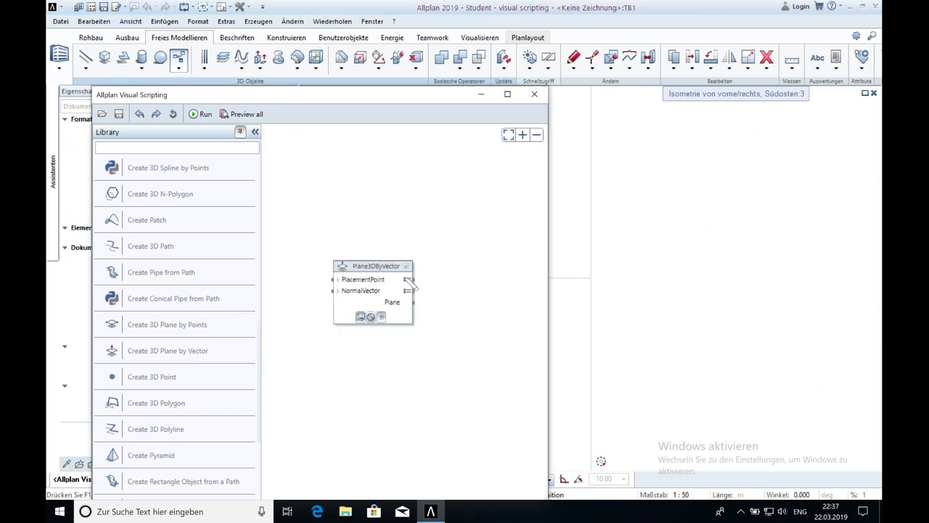
mouse_move(407, 290)
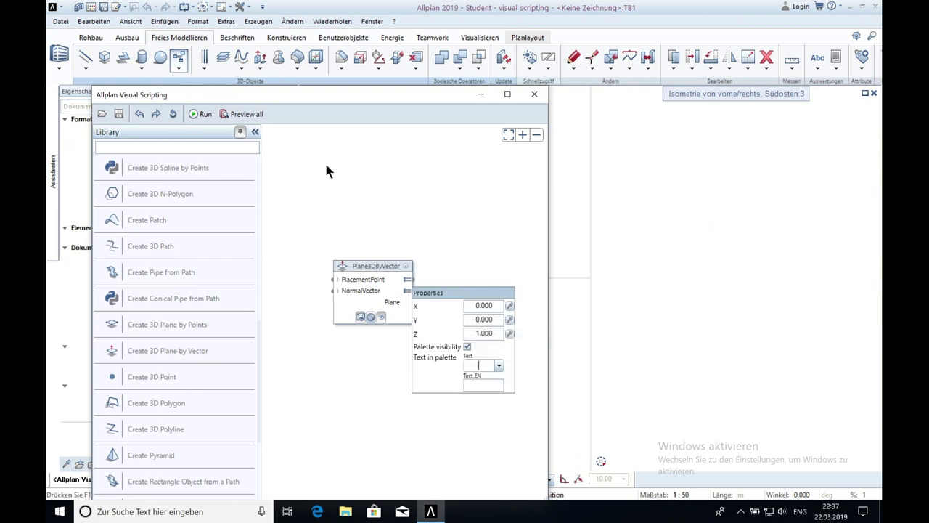
click(194, 116)
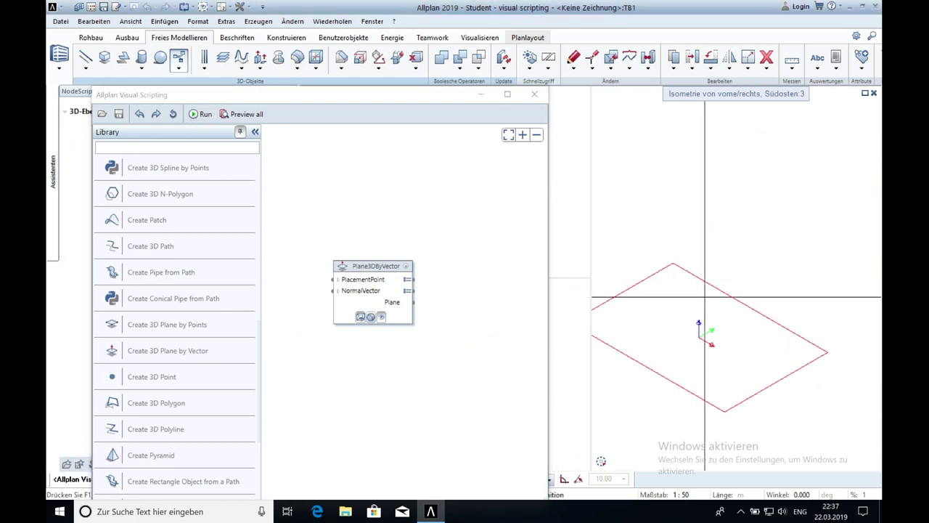
- Tilt the plane by setting its normal vector X to 5 and Y to 7, then select the node
click(408, 292)
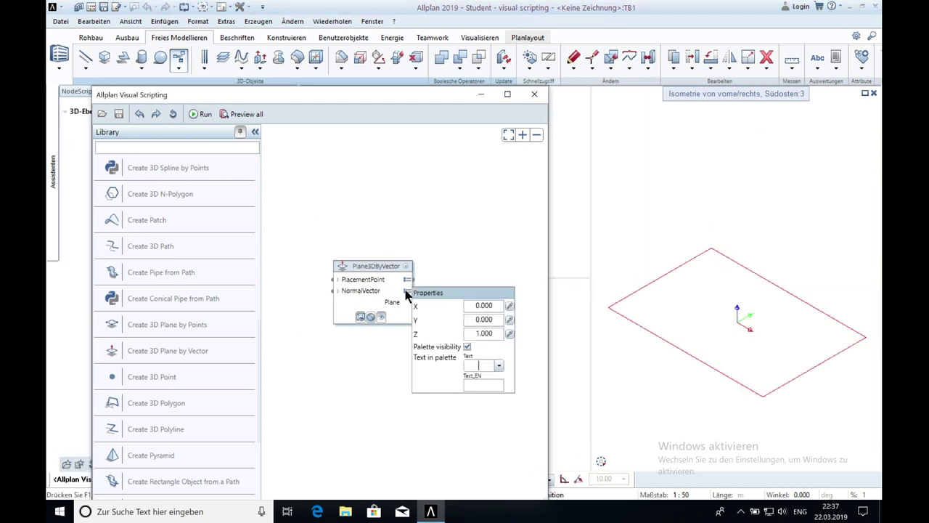
click(473, 304)
text(5)
key(Return)
click(488, 321)
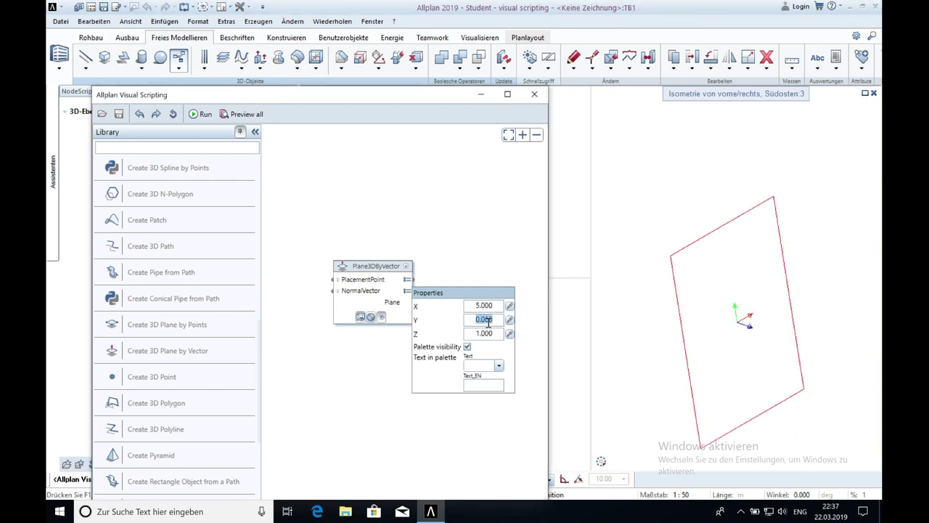
text(7)
key(Return)
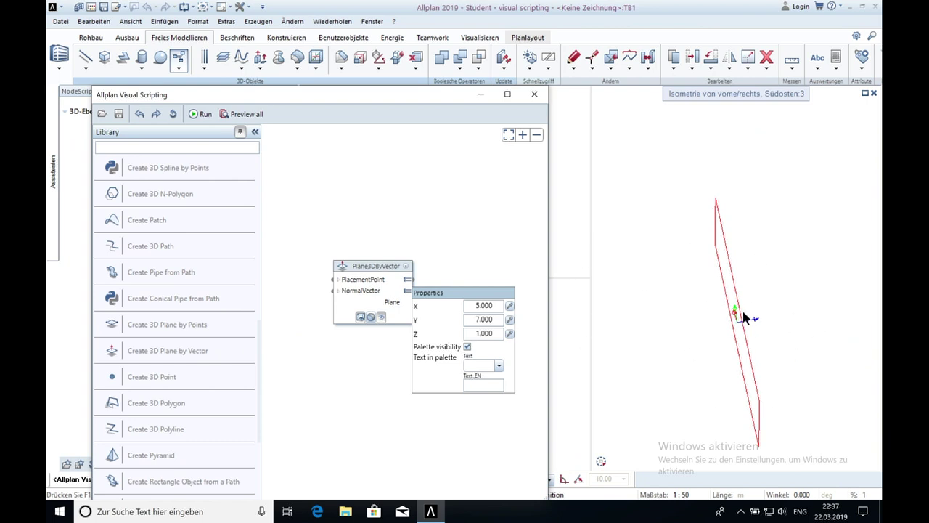
click(353, 266)
- Delete the plane node, then add a 3D point node and a 3D polygon node
key(Delete)
scroll(207, 287, down, 3)
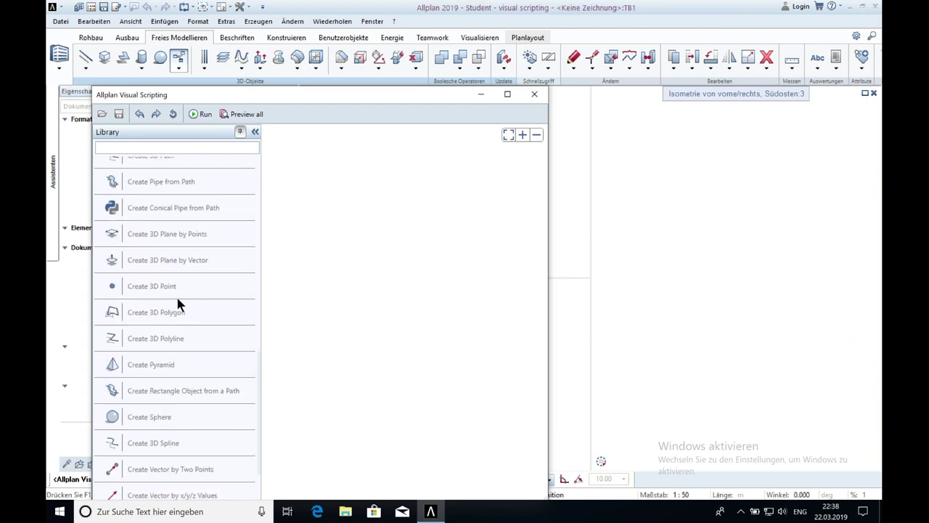
drag(160, 286, 345, 294)
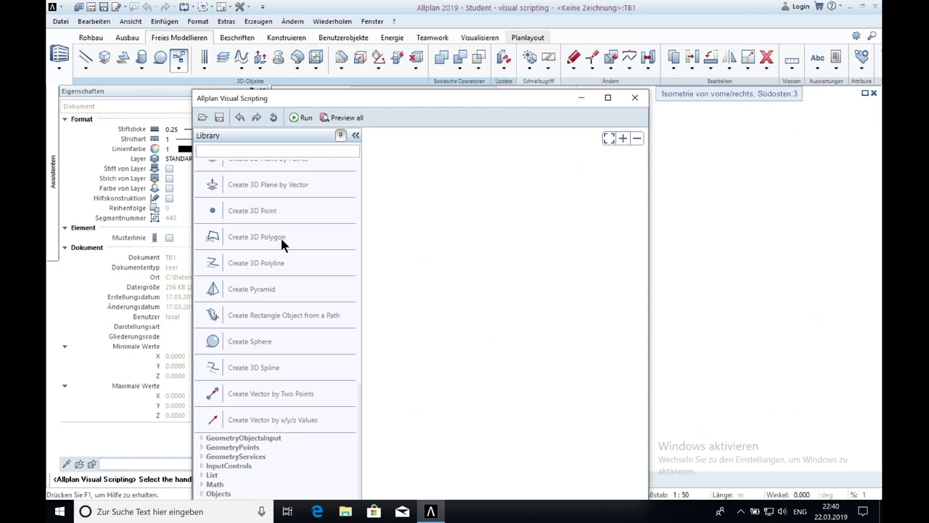
drag(281, 238, 415, 235)
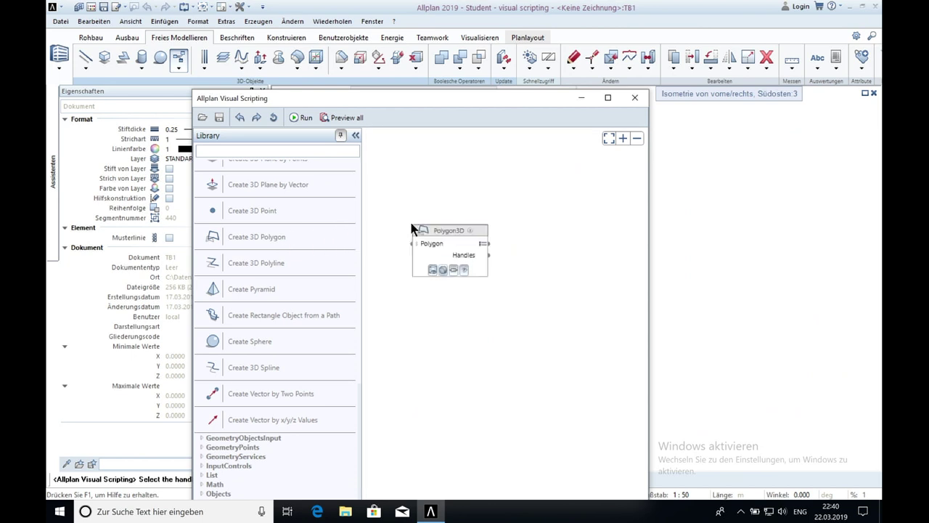
click(416, 244)
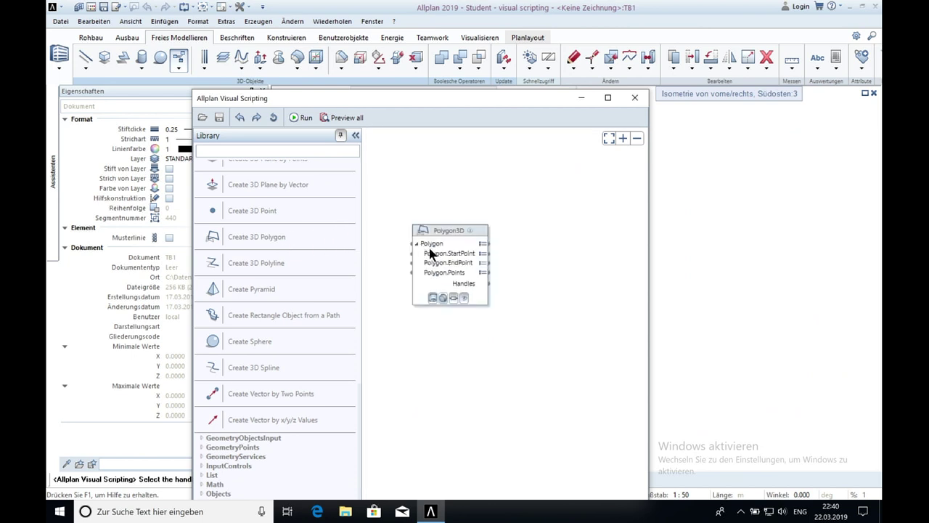
- Inspect the polygon's output options, run the script to draw the polygon, then delete it
right_click(484, 262)
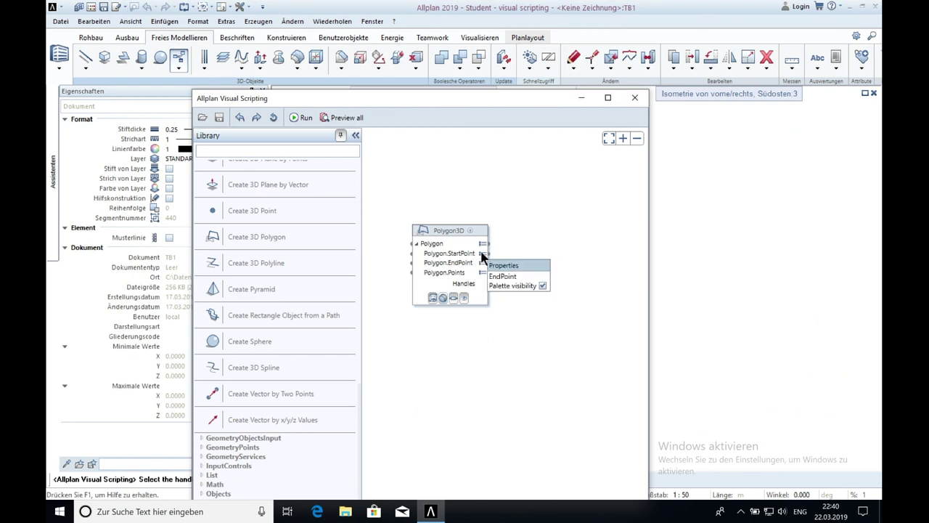
right_click(482, 280)
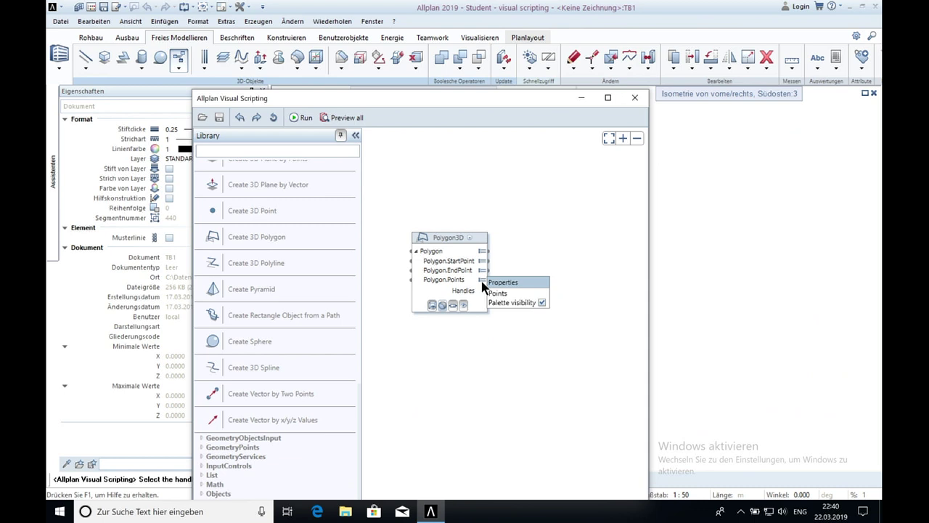
click(447, 287)
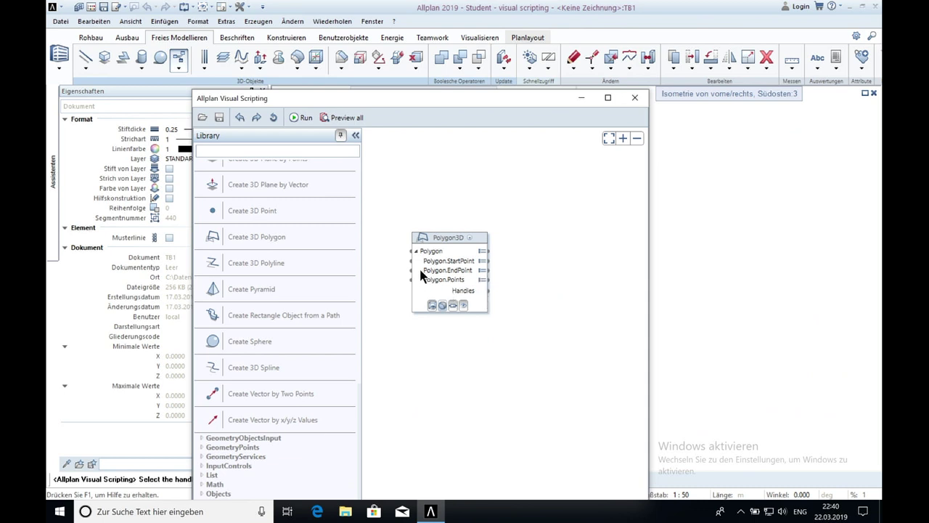
click(299, 119)
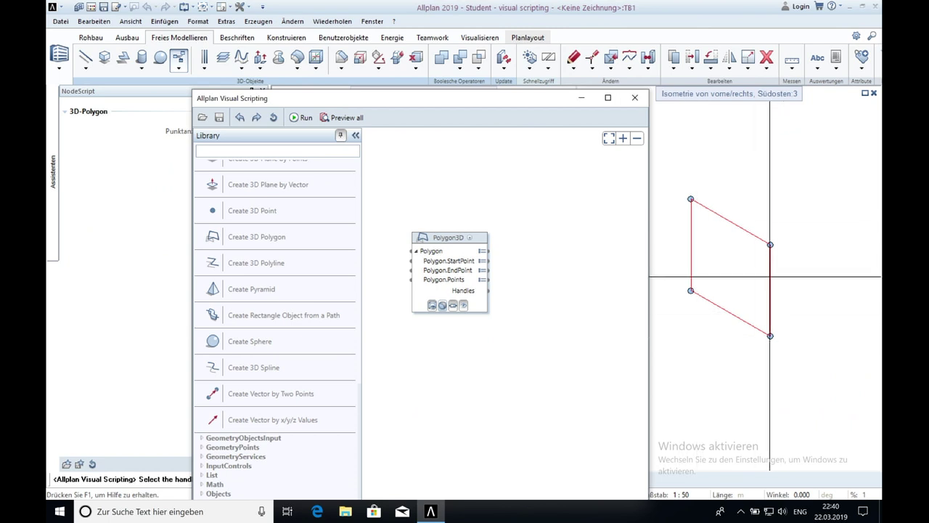
key(Delete)
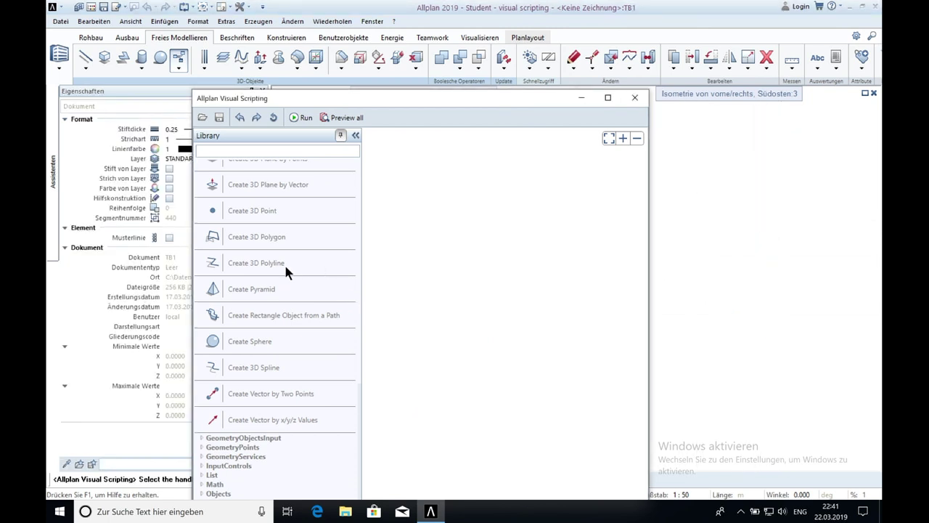
- Add a Polyline3D node, run it to preview the zig-zag polyline, then delete it
drag(284, 262, 476, 265)
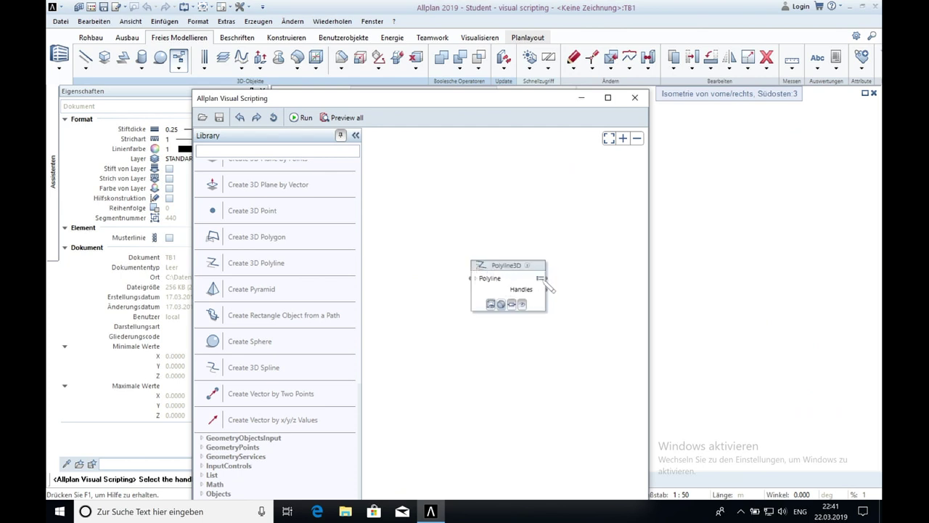
click(539, 278)
click(299, 118)
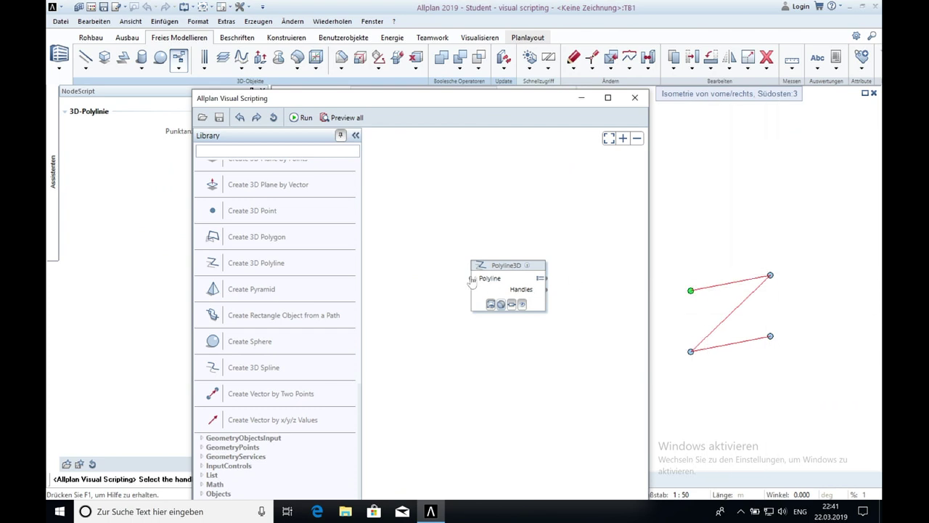
key(Delete)
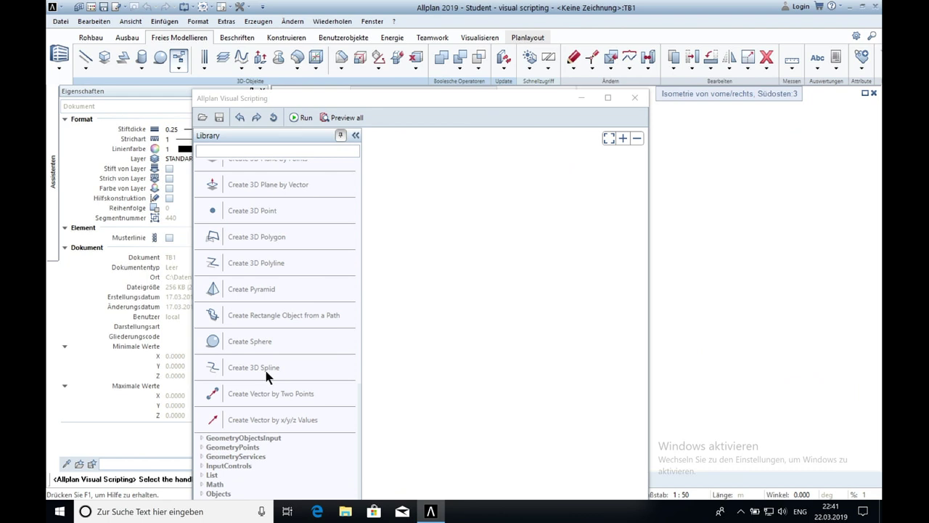
- Add a Create 3D Spline node and run the script to draw the spline
drag(265, 367, 473, 289)
click(492, 289)
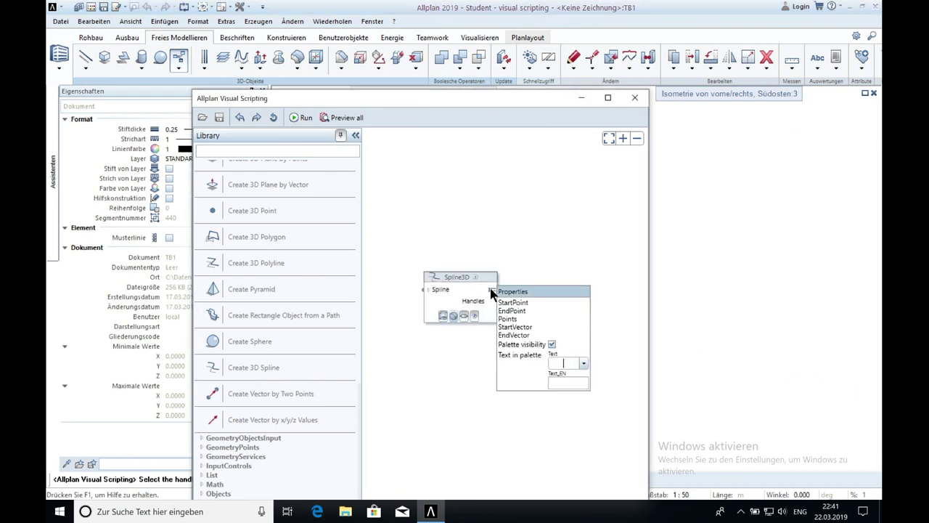
click(304, 118)
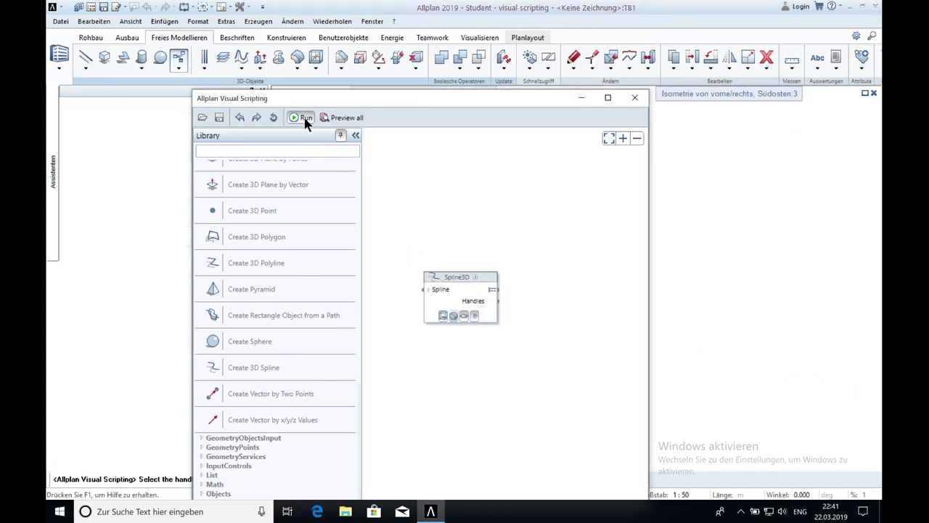
- Change the spline's end vector third value to 50.9 to reshape the curve
drag(304, 98, 408, 87)
click(250, 160)
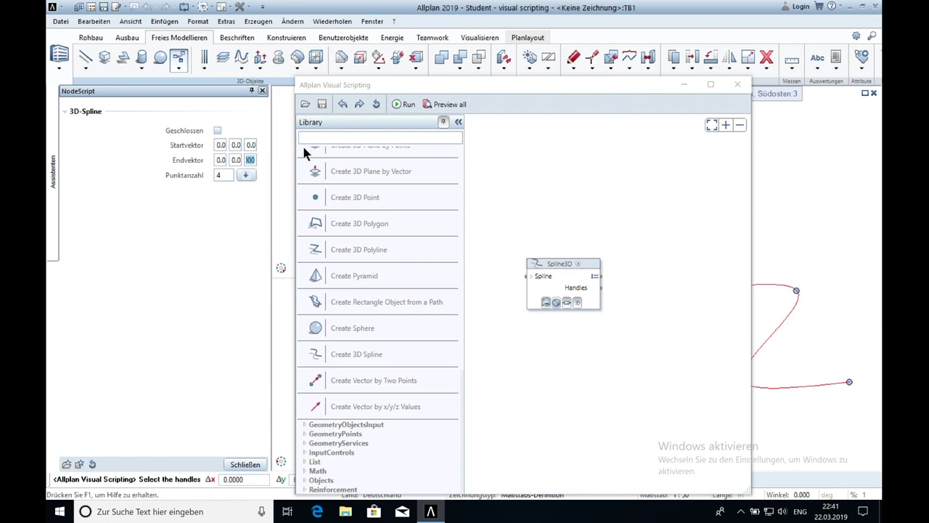
drag(396, 90, 302, 217)
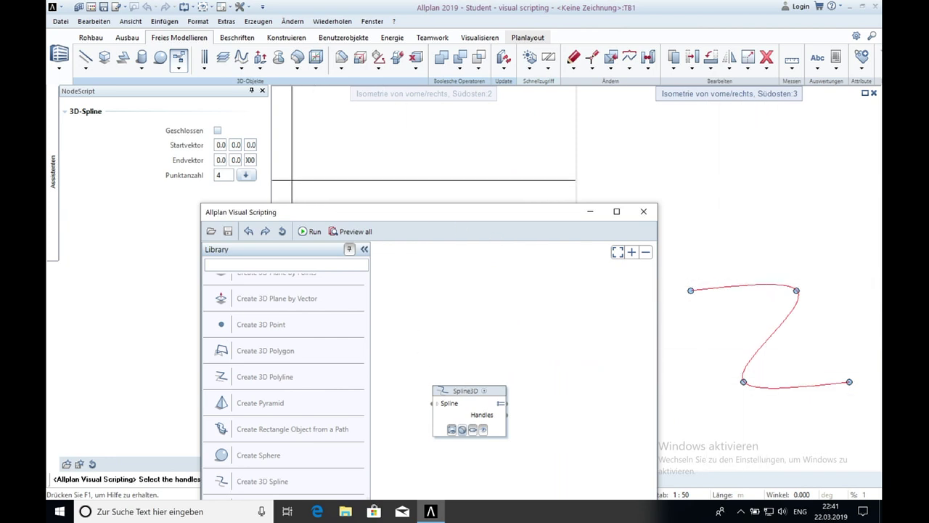
click(252, 160)
text(5)
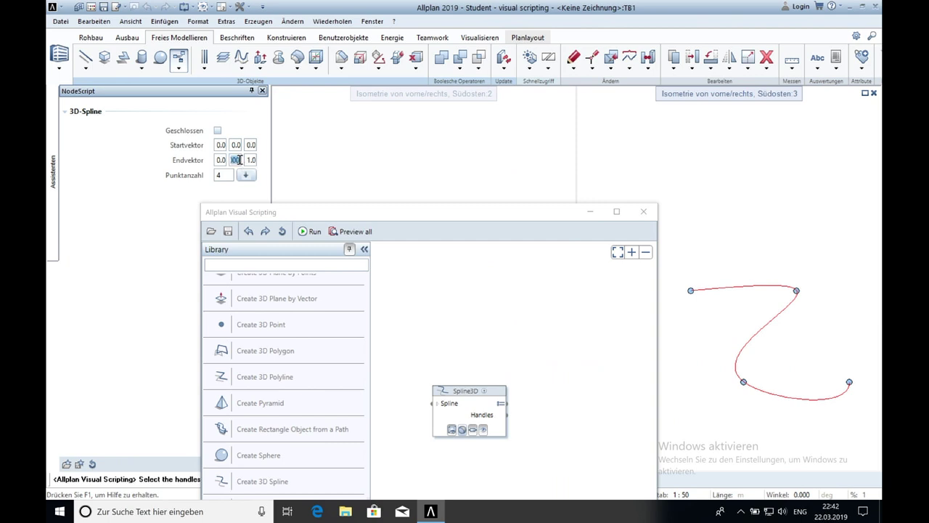
text(0.9)
key(Return)
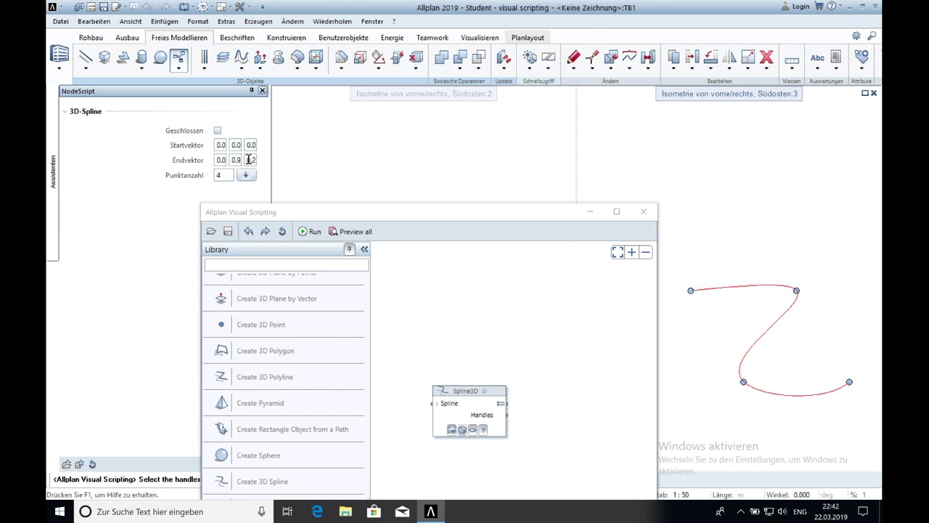
click(341, 390)
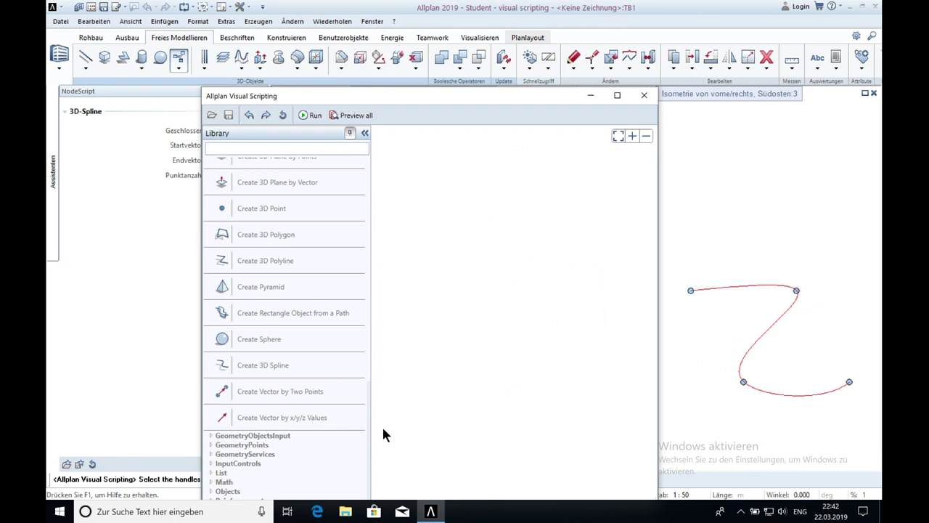
- Add a Create 3D Bspline by Points node to the canvas
scroll(365, 433, up, 3)
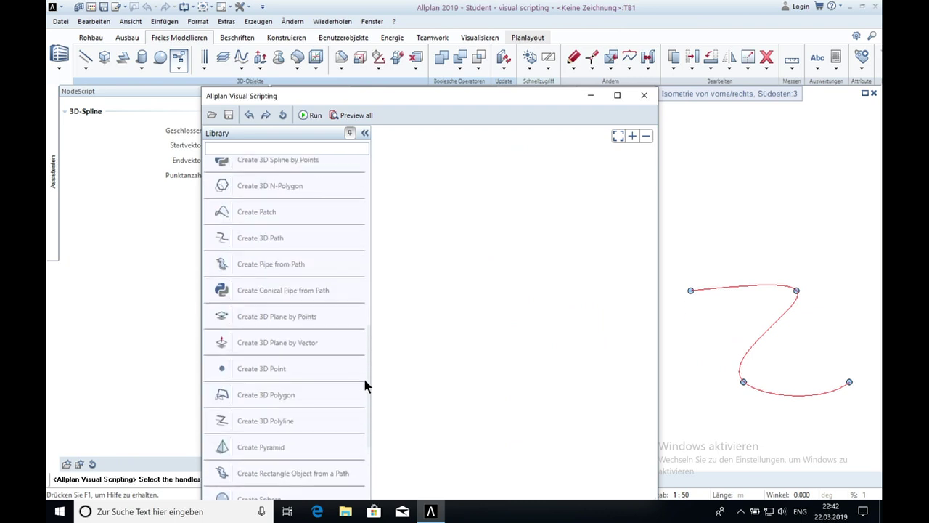
scroll(361, 374, up, 3)
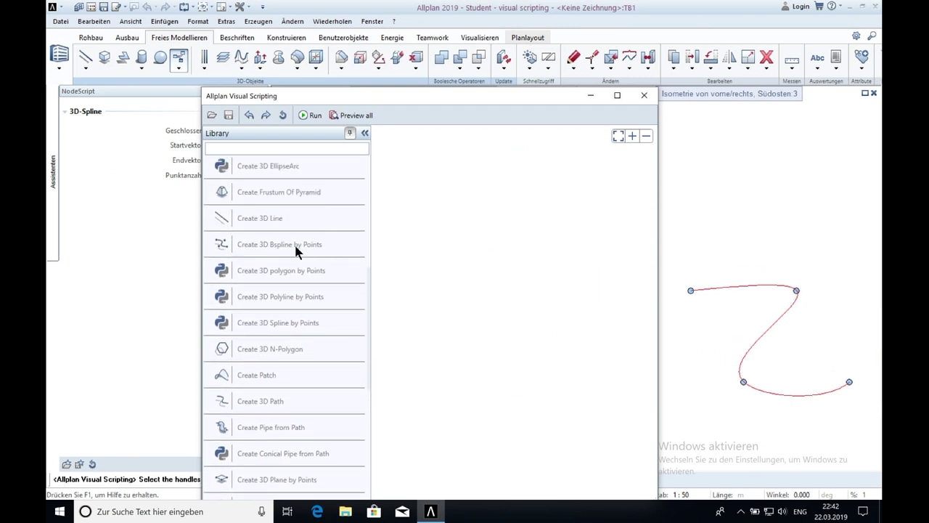
drag(294, 243, 567, 243)
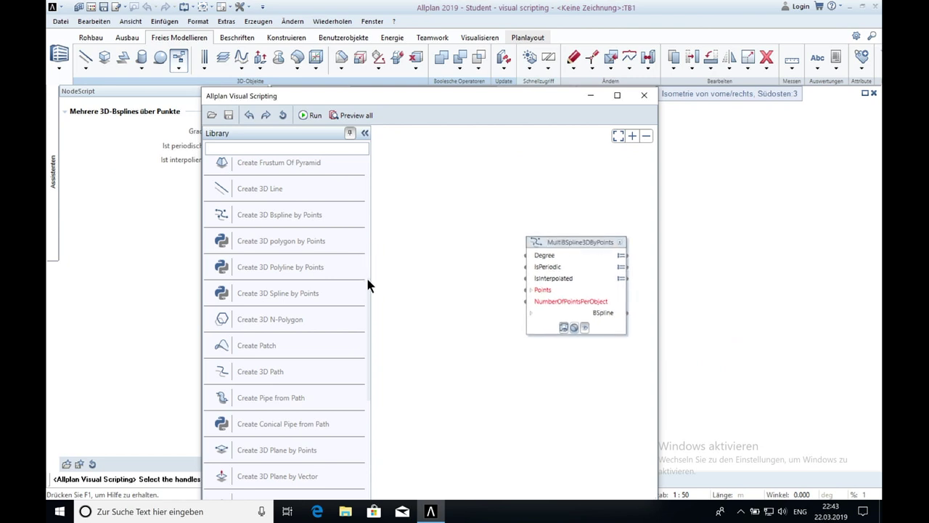
- Add four Point3D nodes, stack them in a column, and wire the first into Points
scroll(365, 312, down, 5)
drag(324, 299, 408, 188)
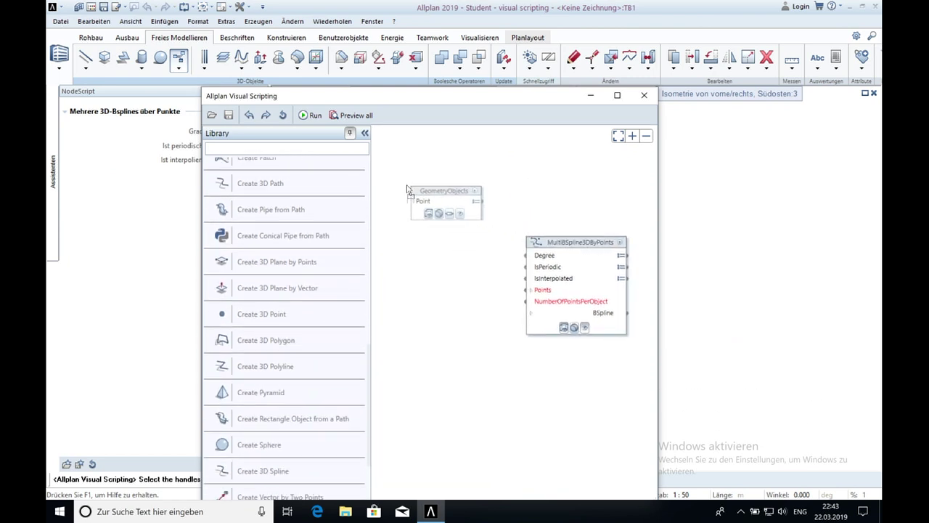
drag(286, 295, 393, 261)
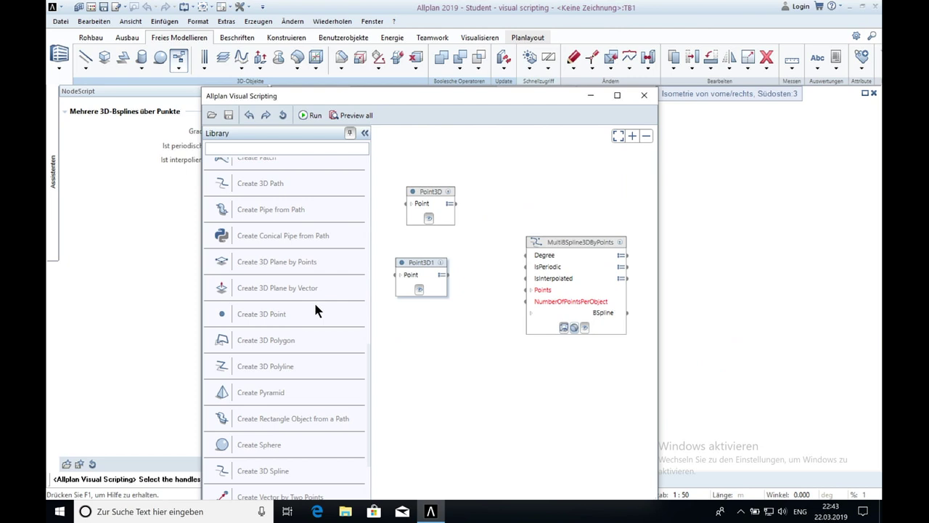
drag(310, 312, 392, 317)
drag(305, 316, 405, 372)
drag(424, 262, 434, 250)
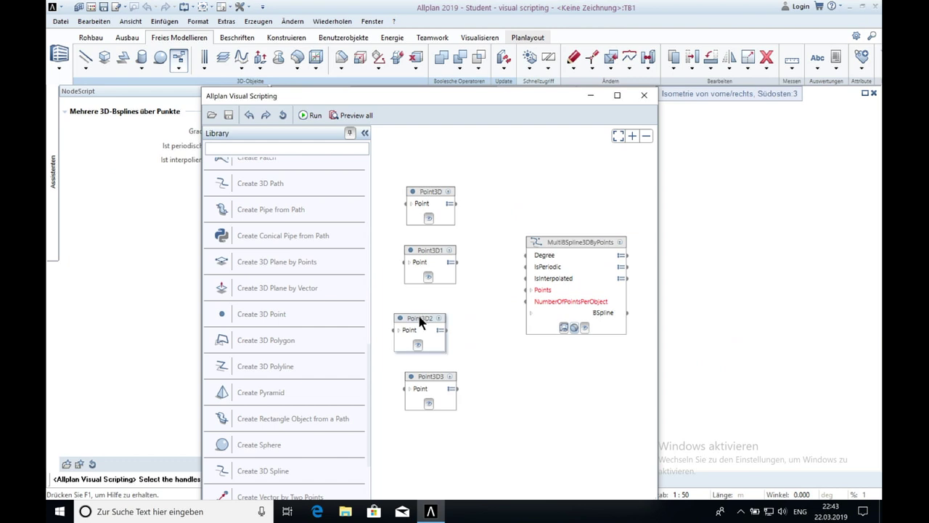
drag(417, 327, 425, 303)
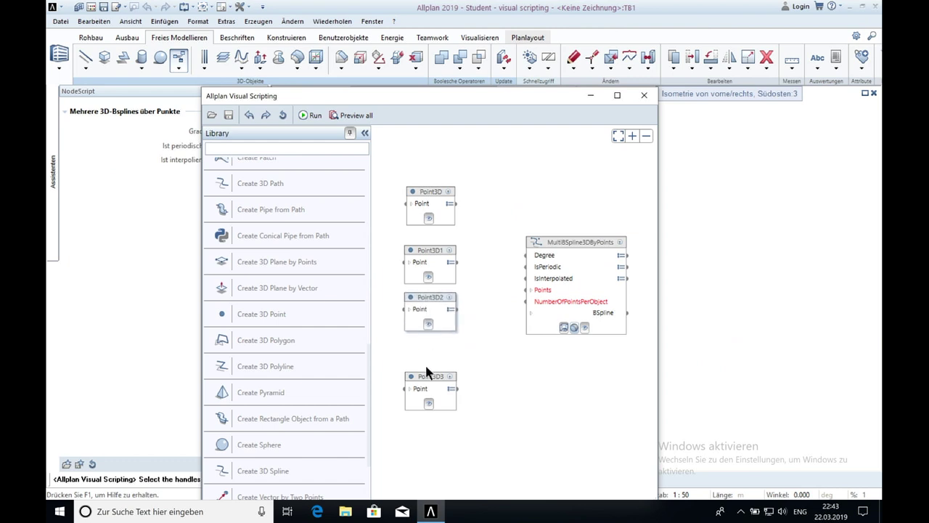
drag(427, 375, 426, 344)
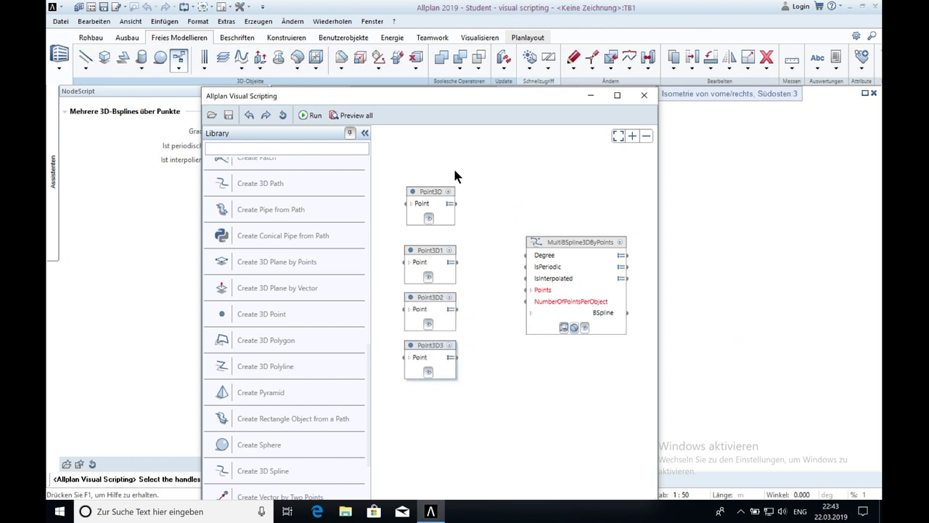
drag(453, 203, 525, 290)
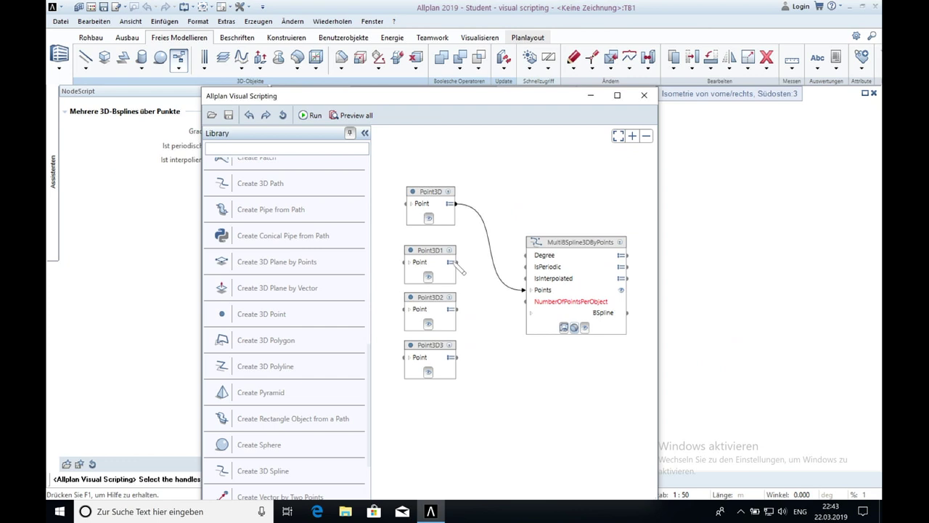
- Give Point3D1 the coordinates X 5, Y 2
click(452, 262)
click(516, 276)
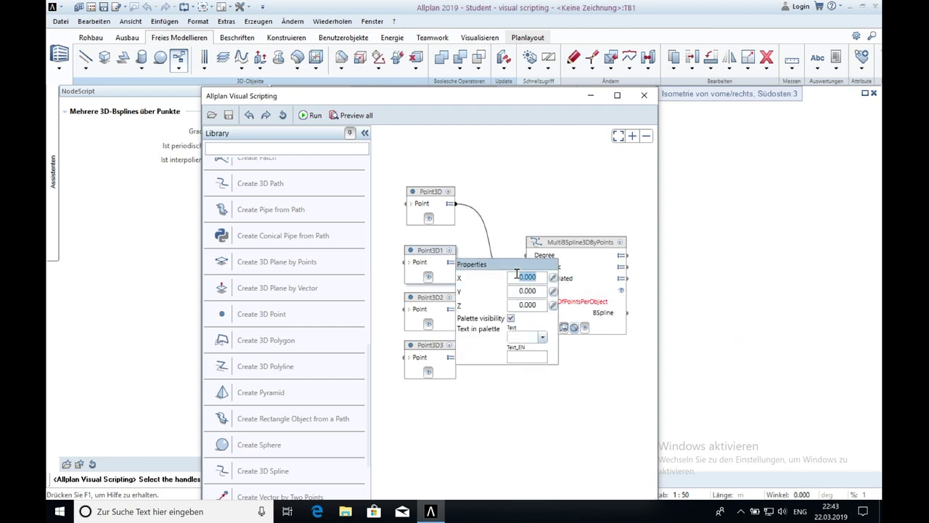
text(5)
click(527, 291)
key(BackSpace)
text(2)
- Set Point3D2's X to 4 and Point3D3's coordinates to X 10, Y 8
click(453, 309)
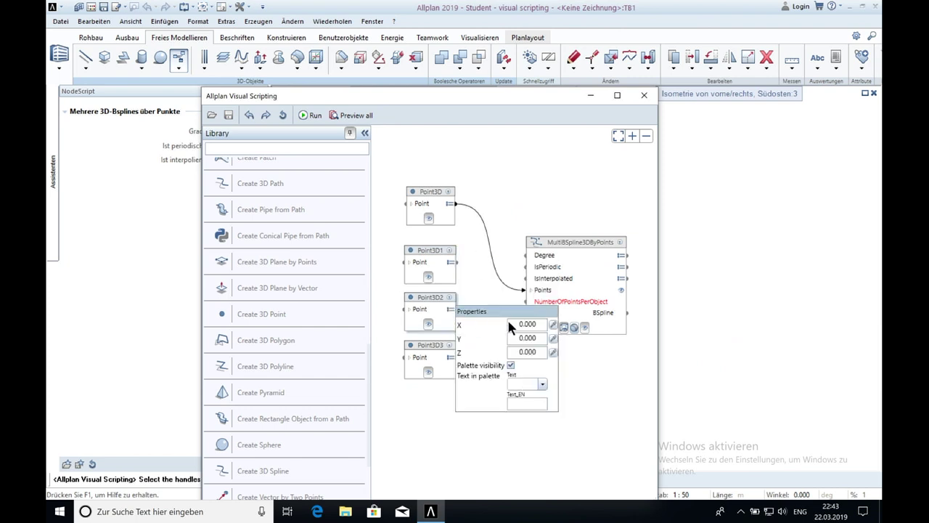
click(523, 323)
text(4)
key(Return)
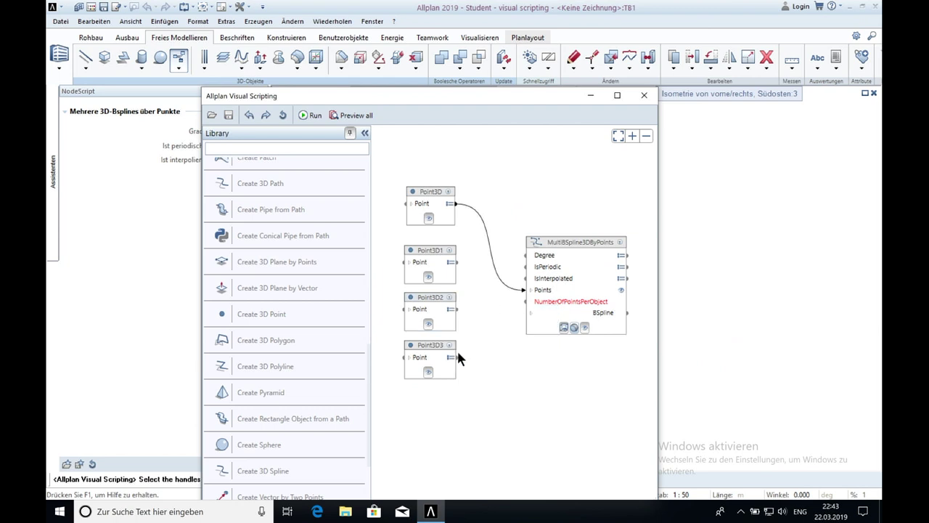
mouse_move(455, 355)
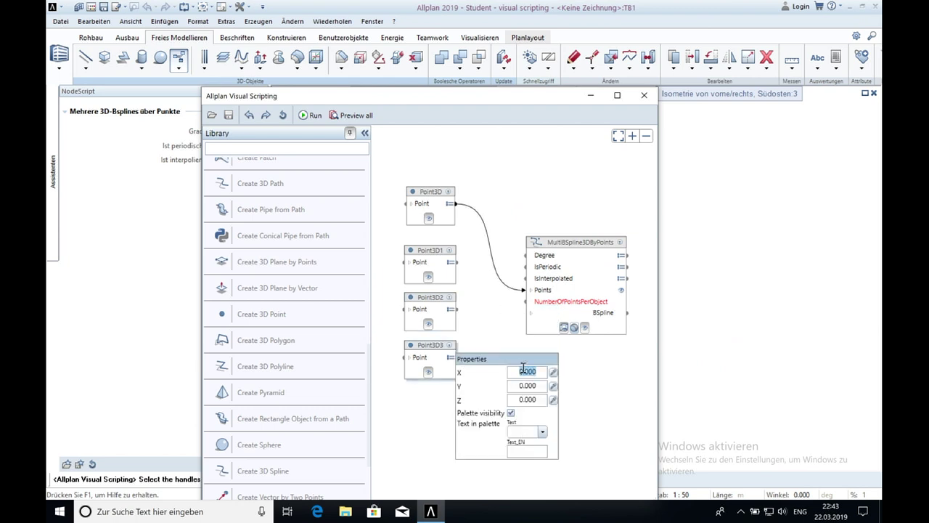
text(10)
key(Return)
click(530, 385)
text(8)
key(Return)
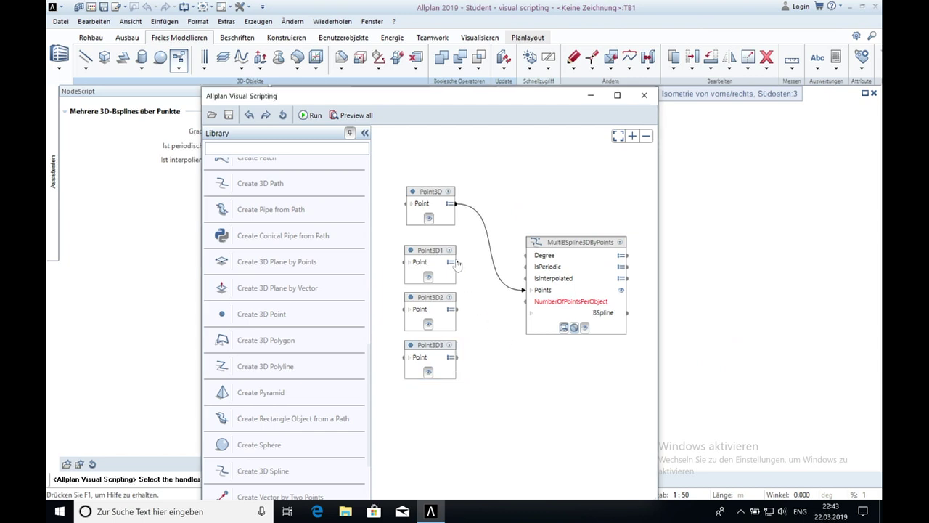
- Wire Point3D1, Point3D2 and Point3D3 into the B-spline's Points input and run to draw it
drag(453, 262, 524, 289)
drag(453, 309, 525, 290)
drag(458, 358, 525, 291)
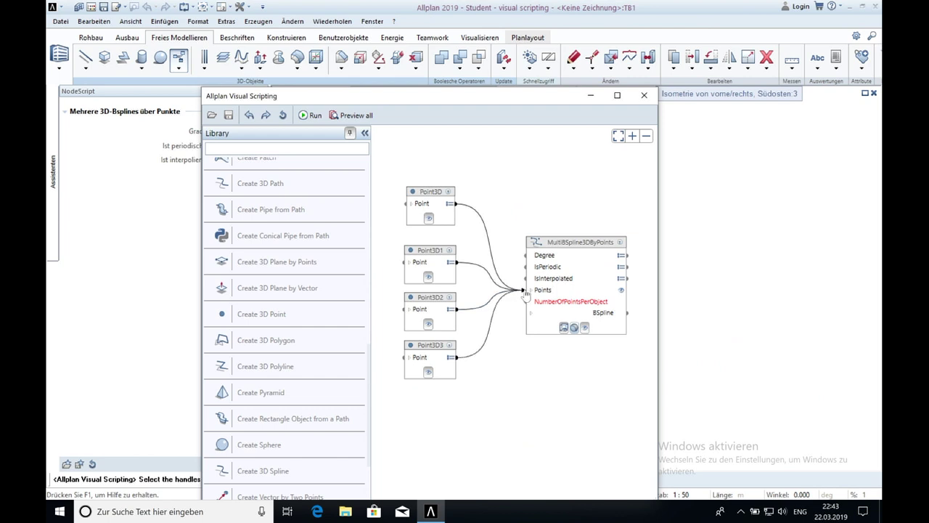
click(311, 115)
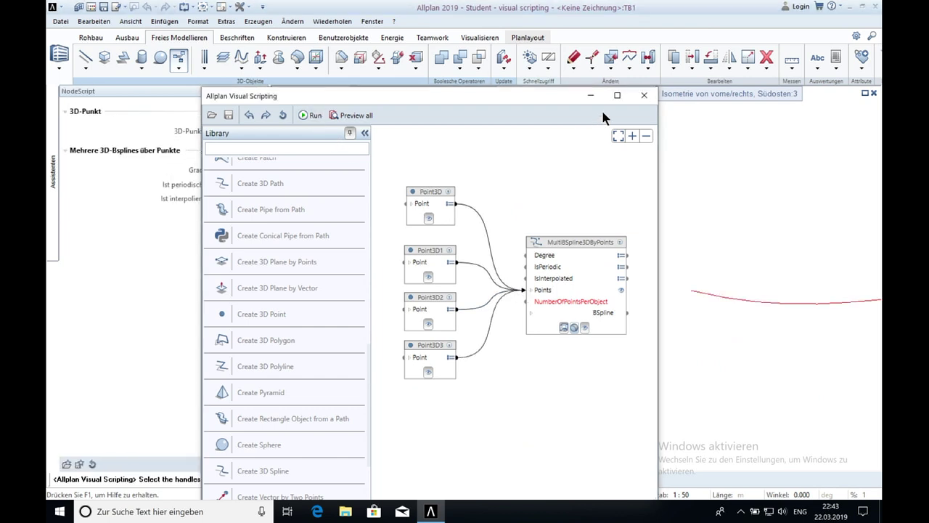
drag(527, 99, 443, 98)
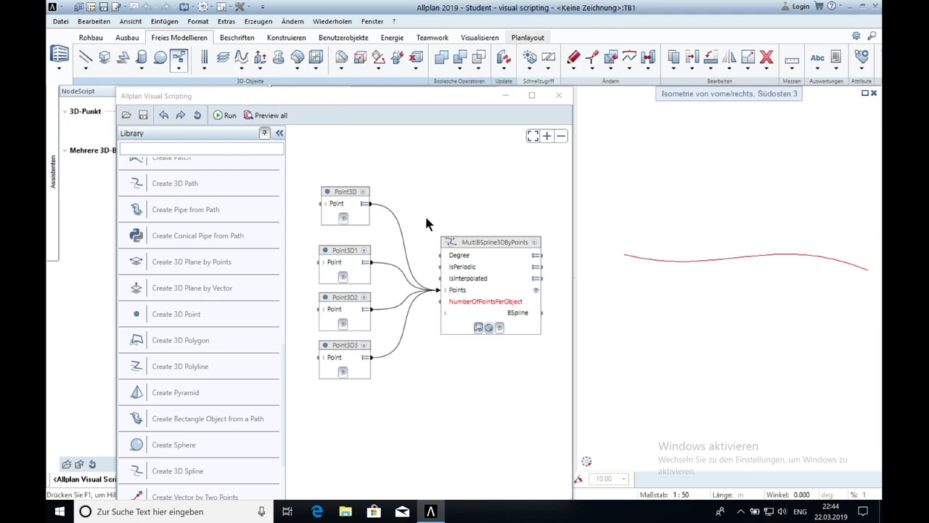
- Add a Path3D node and feed the BSpline output into its Objects input
scroll(421, 204, down, 2)
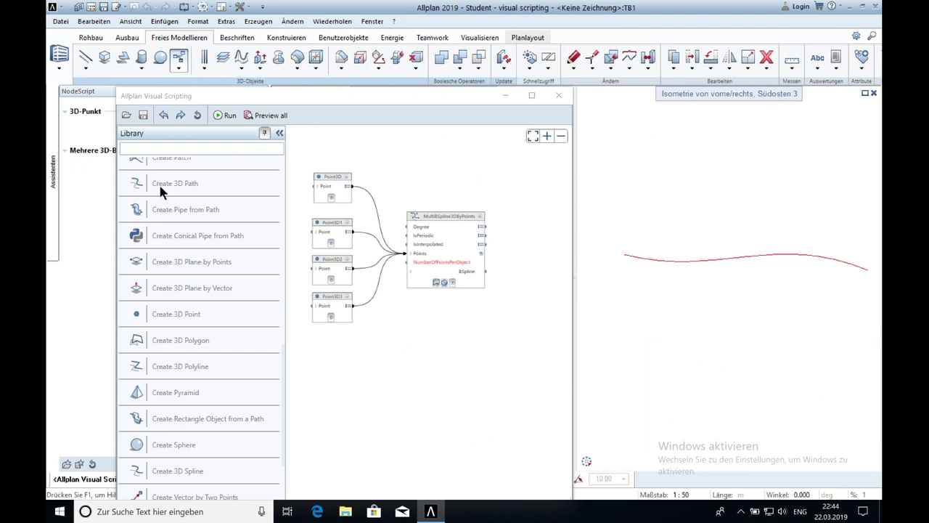
drag(159, 183, 508, 249)
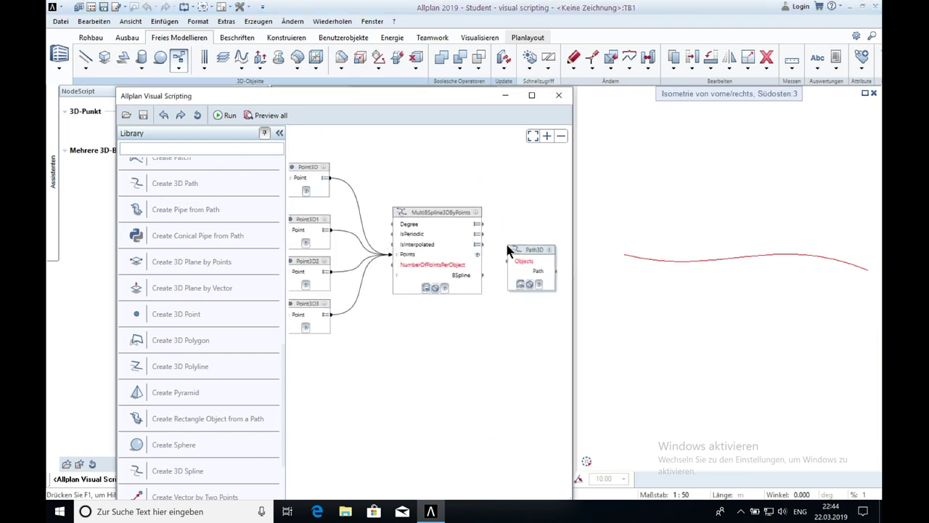
scroll(505, 241, up, 1)
drag(473, 285, 508, 266)
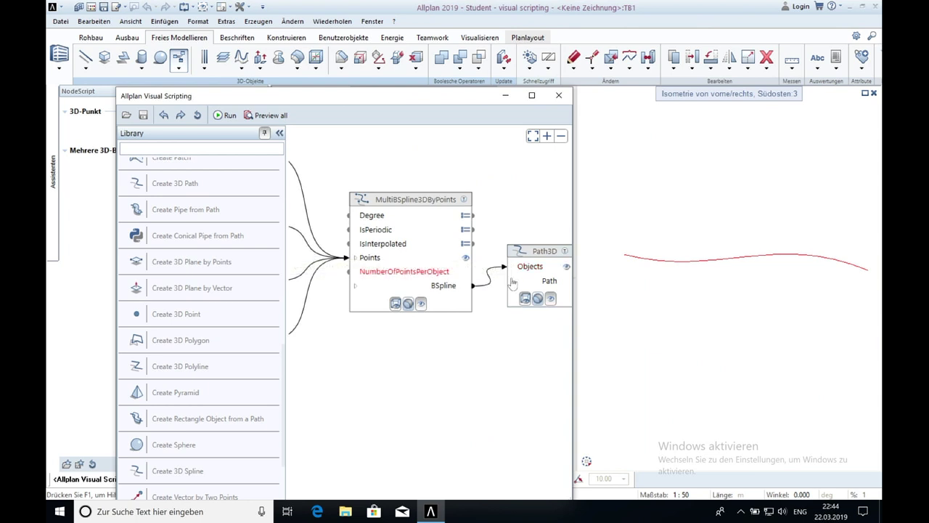
click(220, 115)
- Add a Pipe node beside Path3D and connect the path to its Path input
scroll(486, 188, down, 2)
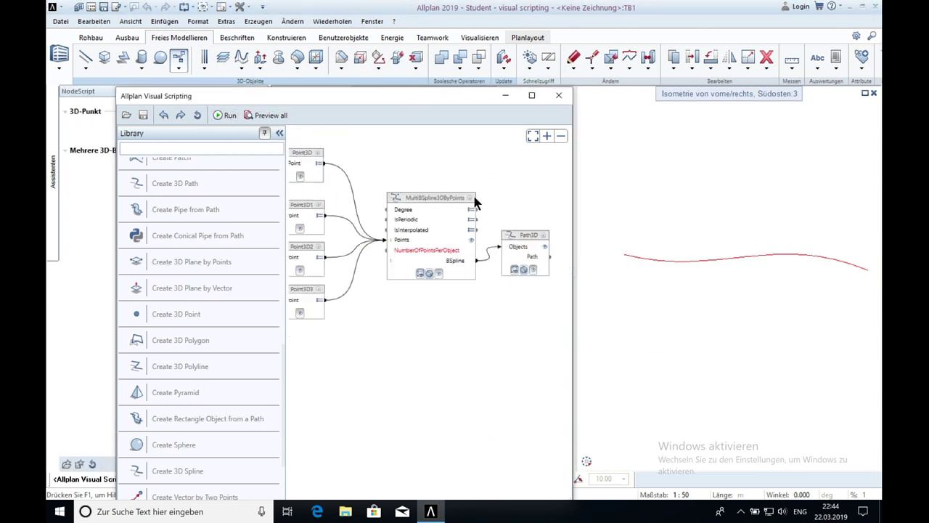
drag(219, 212, 531, 207)
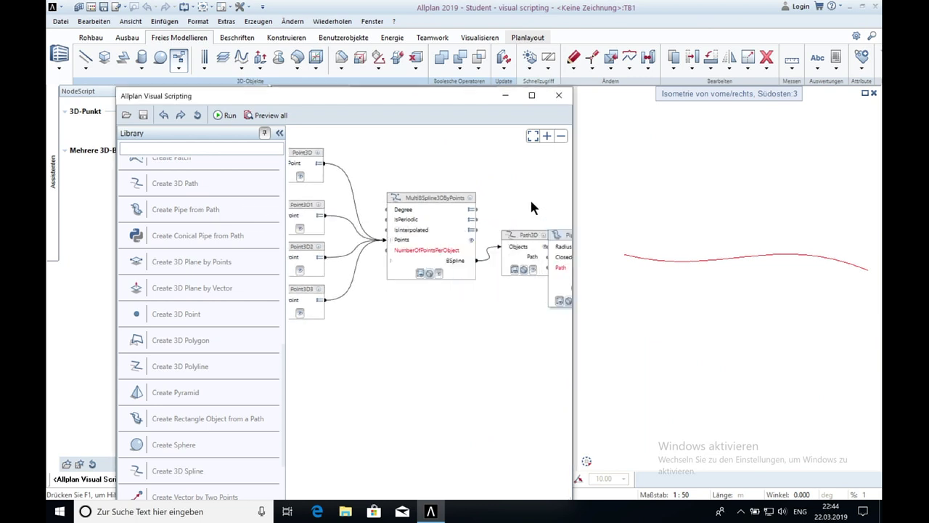
middle_drag(531, 208, 410, 230)
drag(410, 230, 441, 234)
scroll(420, 237, up, 3)
drag(402, 264, 437, 274)
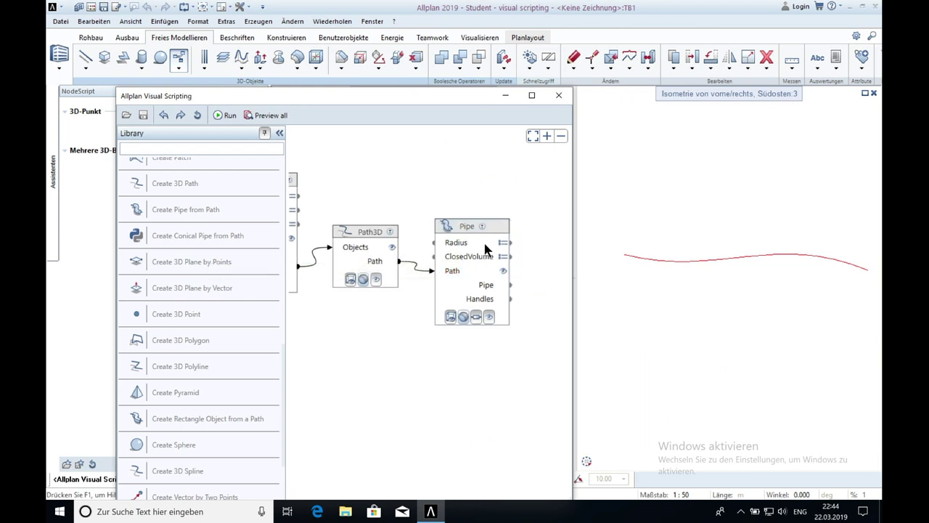
- Set the pipe radius to 1 and check its ClosedVolume option
click(503, 242)
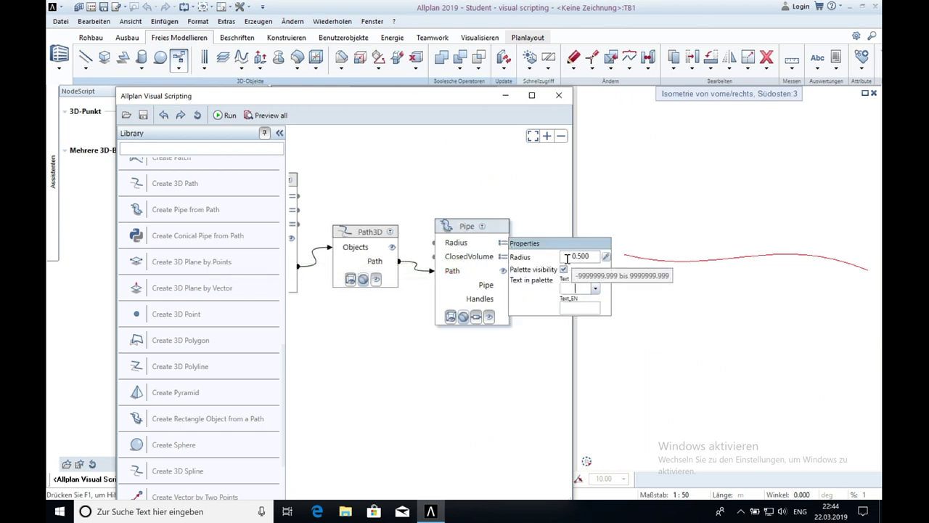
double_click(583, 257)
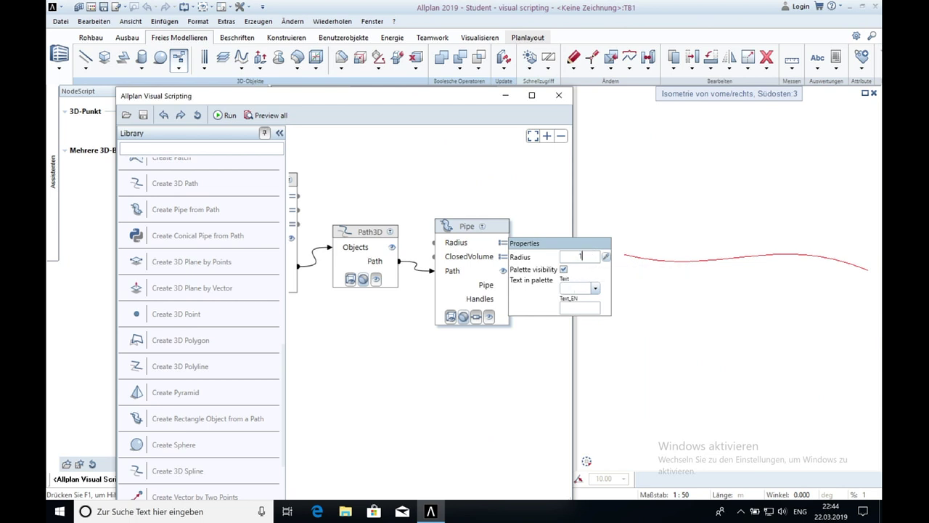
click(482, 262)
click(502, 257)
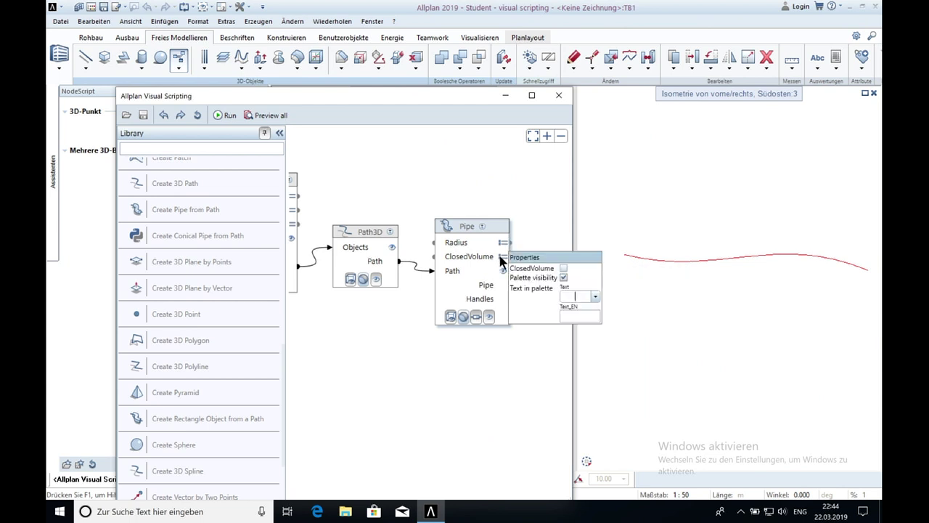
click(485, 274)
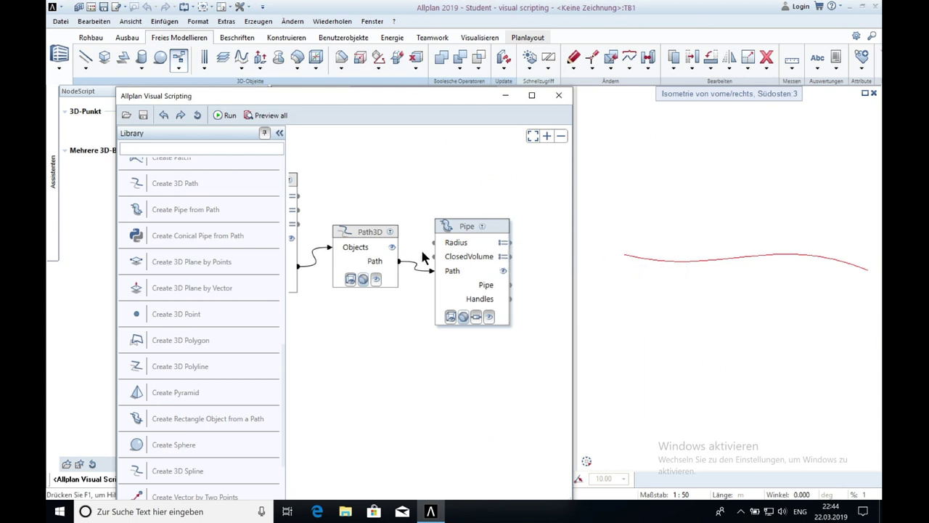
- Run the script to generate the radius-1 pipe
click(220, 115)
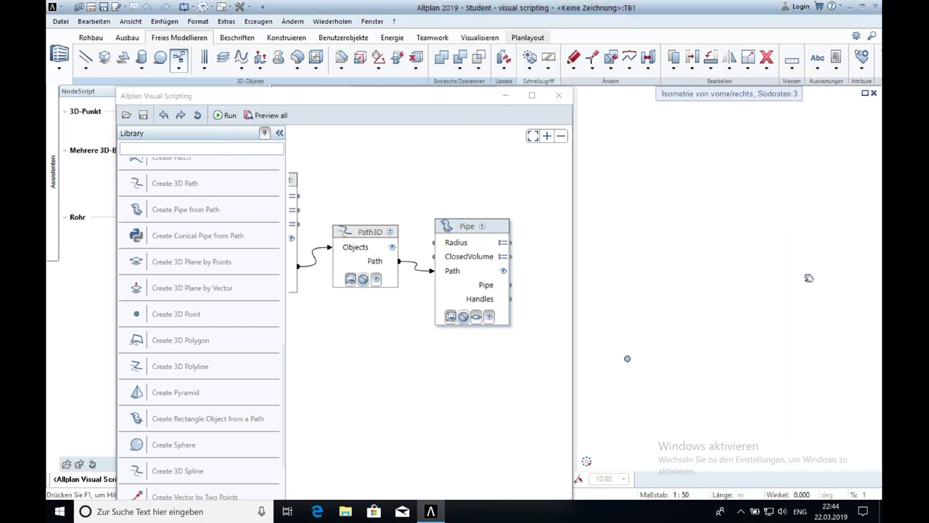
scroll(792, 276, up, 3)
scroll(792, 275, up, 4)
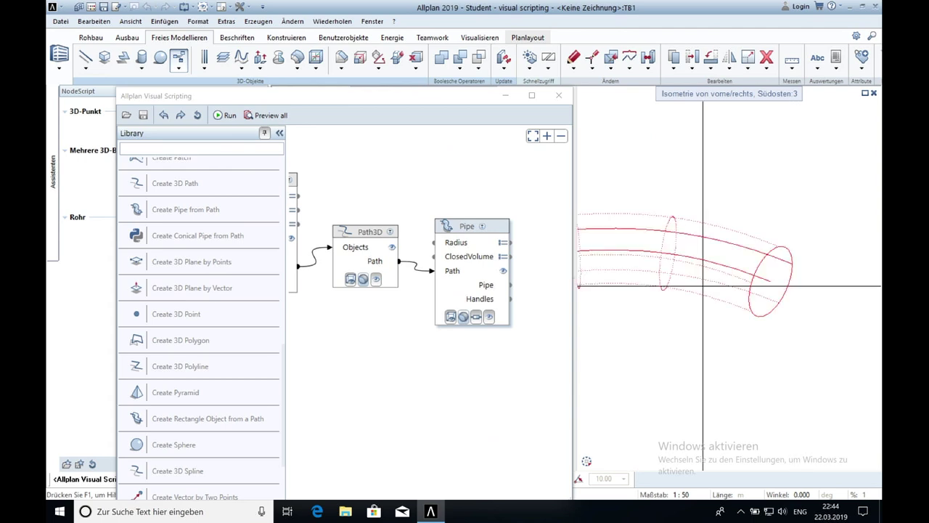
scroll(792, 276, down, 5)
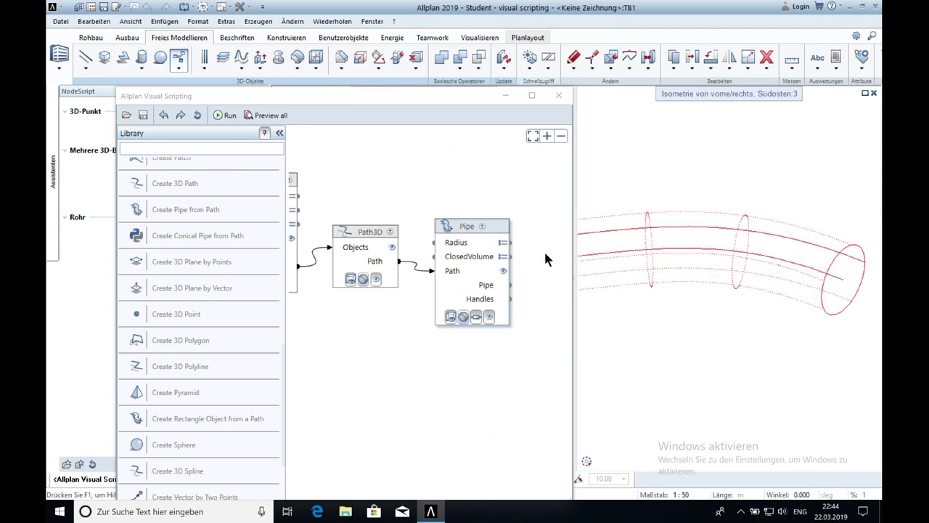
- Change the Rohr Radius value in the NodeScript palette to 3
drag(364, 102, 318, 429)
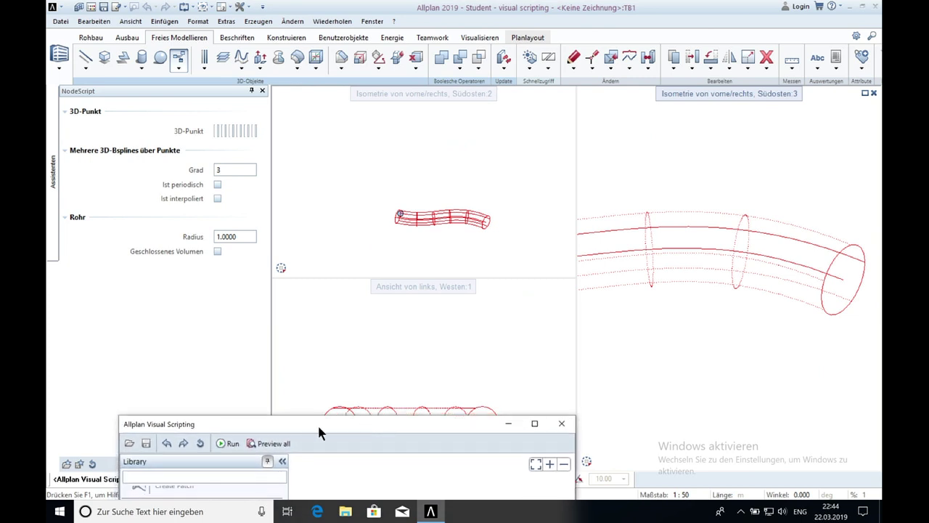
click(242, 238)
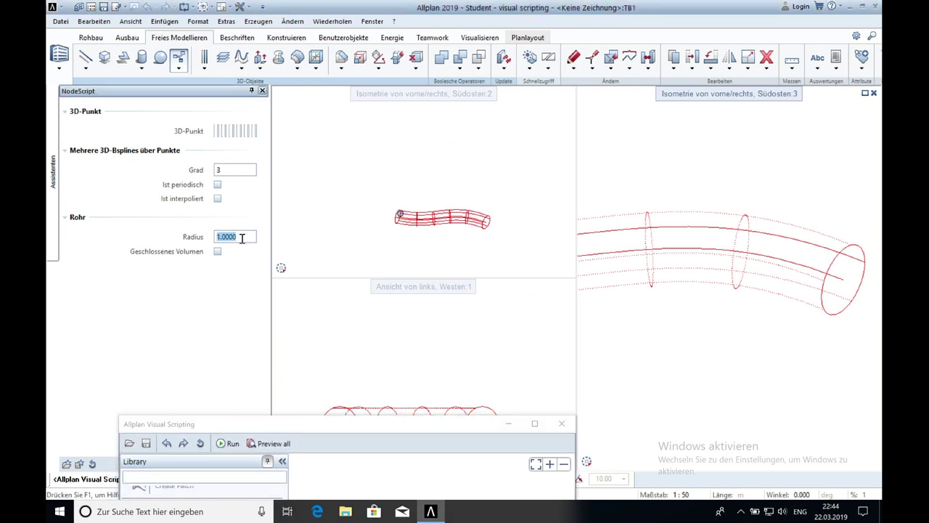
text(3)
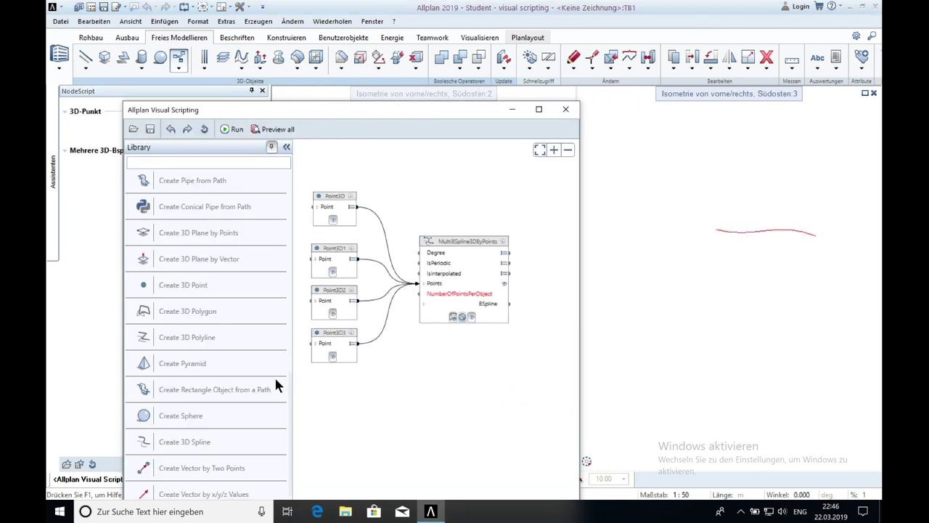
- Add a RectangleObject node fed by the BSpline output, check Length and Width, and run it
drag(267, 383, 362, 218)
drag(358, 300, 392, 317)
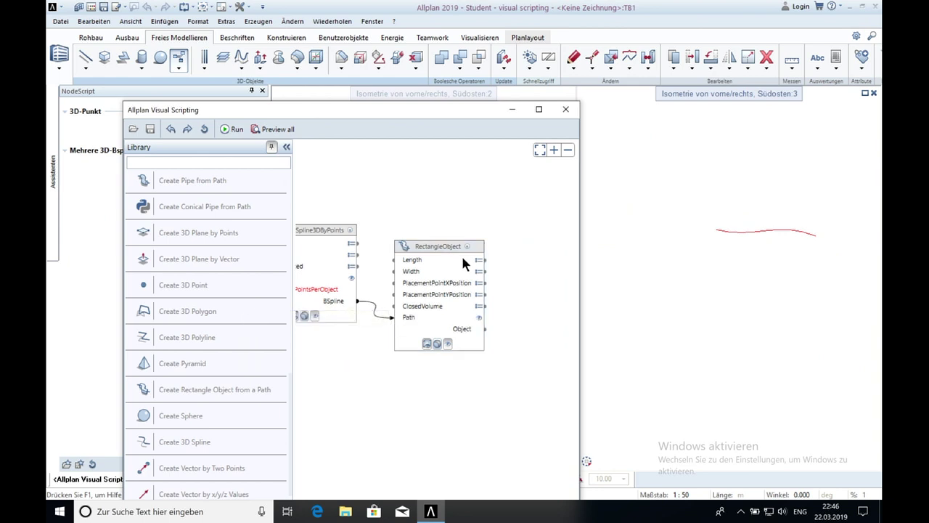
click(480, 261)
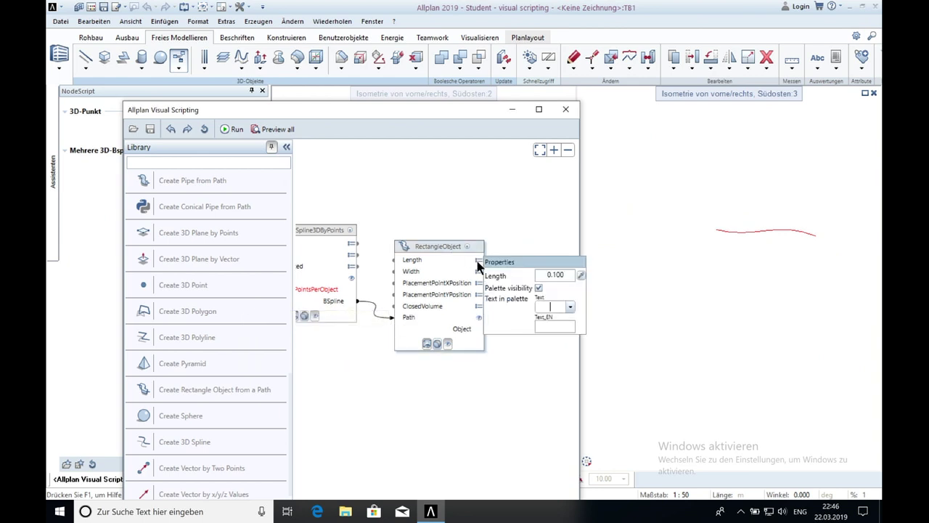
click(478, 271)
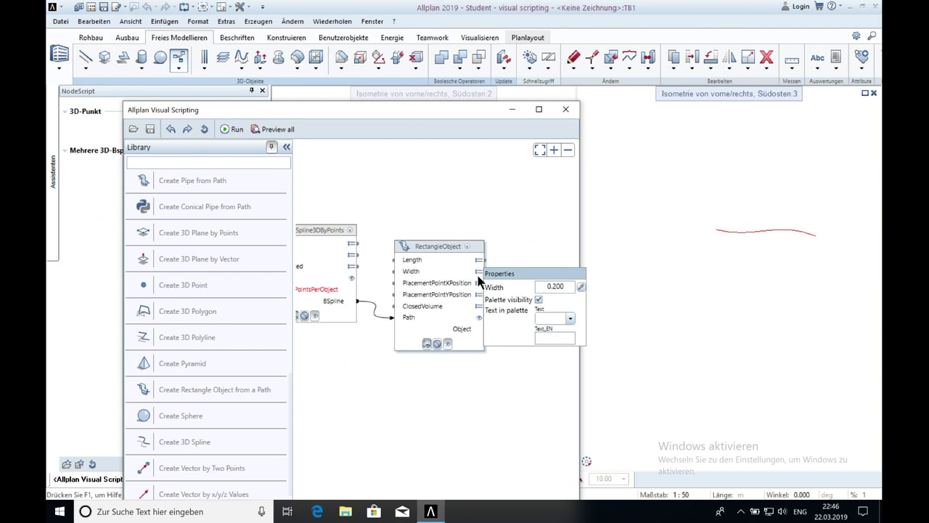
click(231, 130)
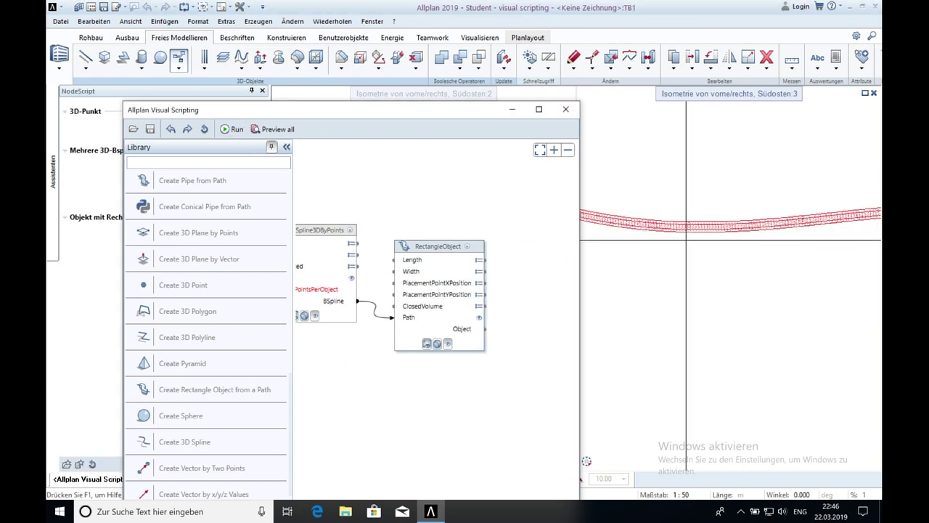
scroll(639, 247, up, 3)
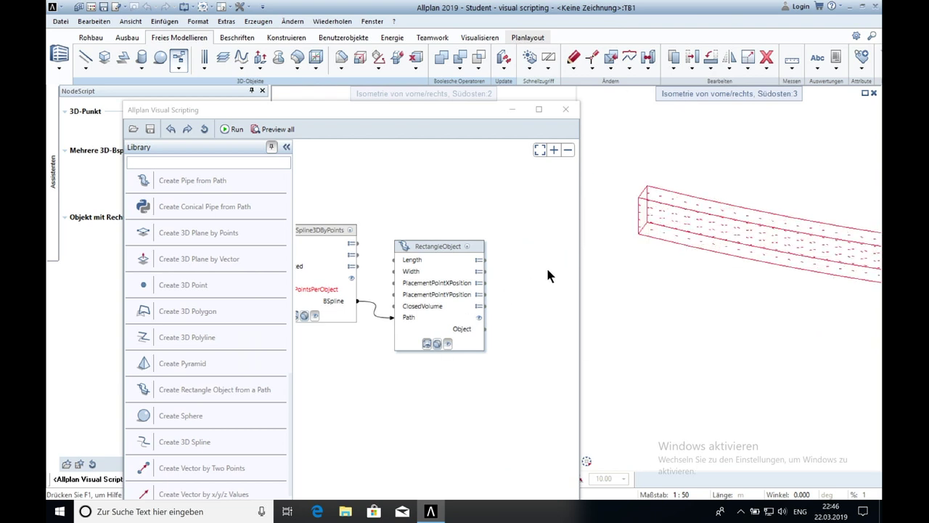
- Set the rectangle profile's Length and Width both to 1
click(440, 344)
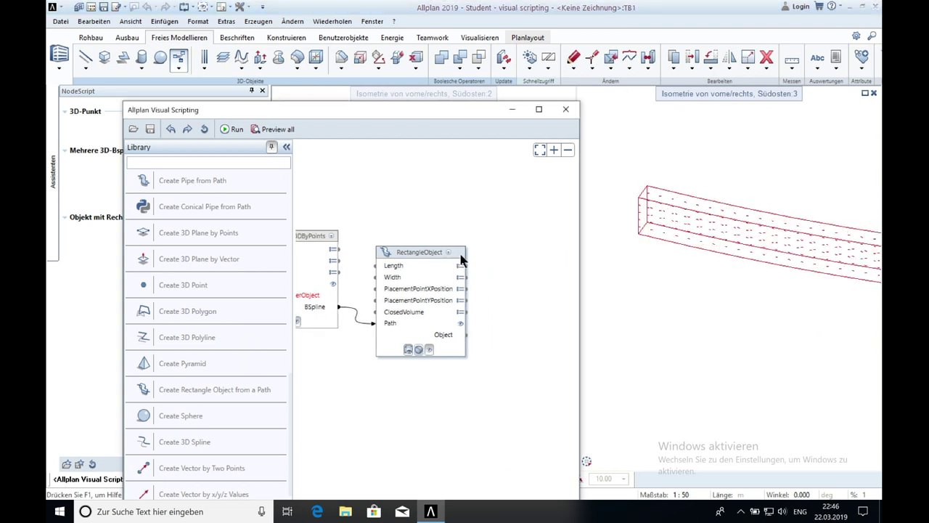
click(460, 266)
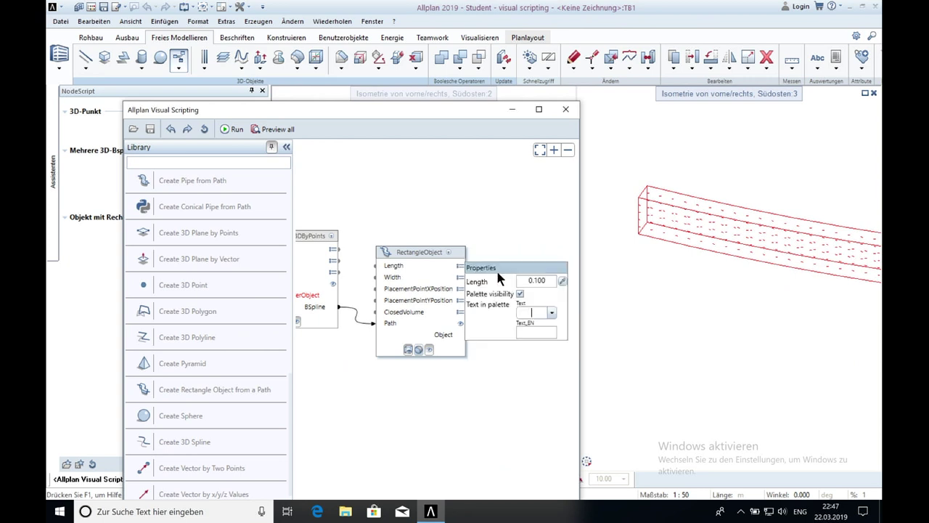
click(535, 279)
text(1)
key(Return)
click(460, 276)
click(529, 291)
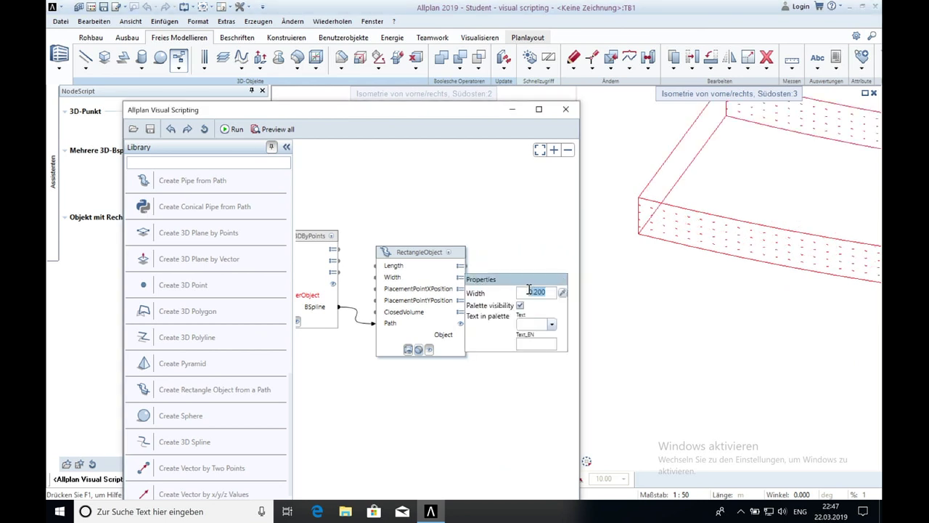
text(1)
key(Return)
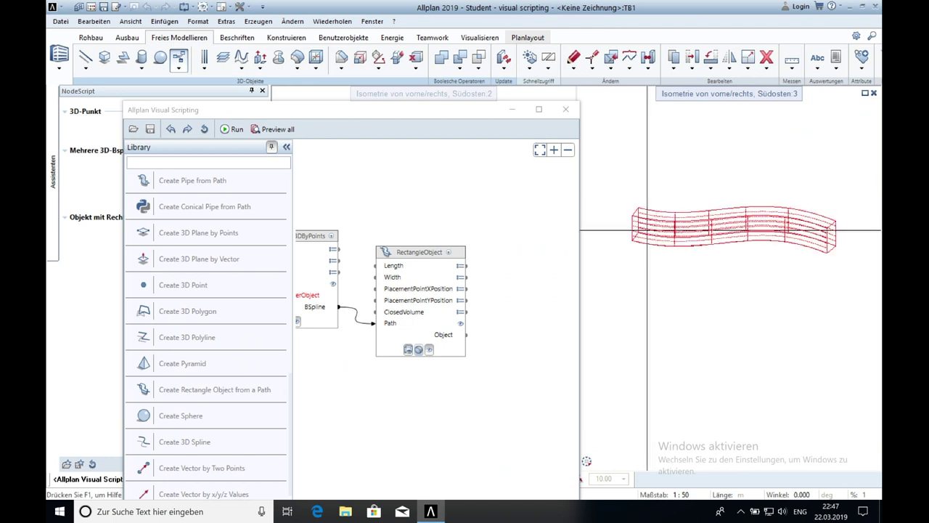
- Set PlacementPointXPosition and PlacementPointYPosition both to mitte
click(460, 289)
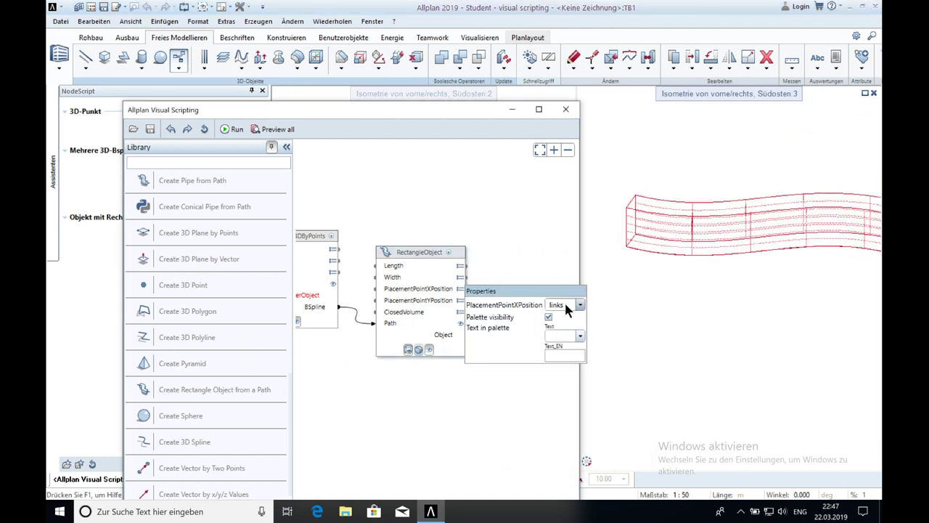
click(565, 305)
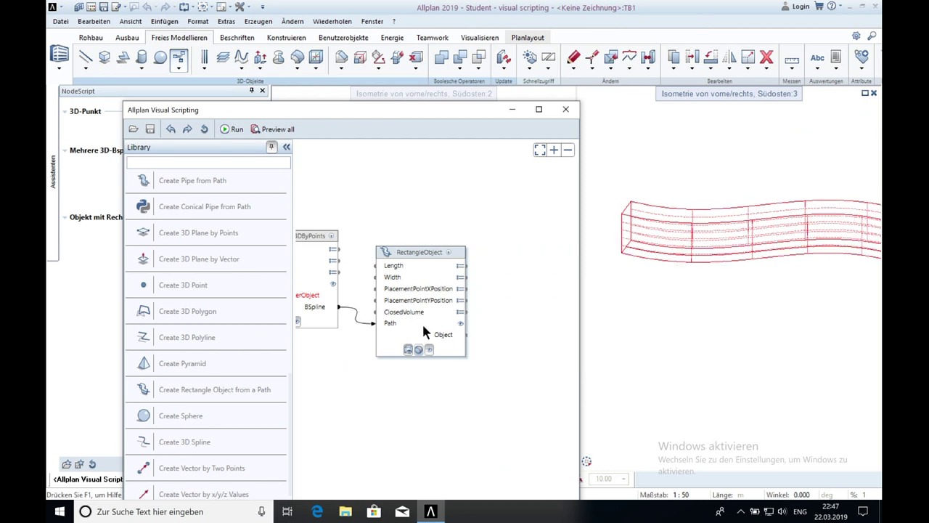
click(460, 300)
click(580, 316)
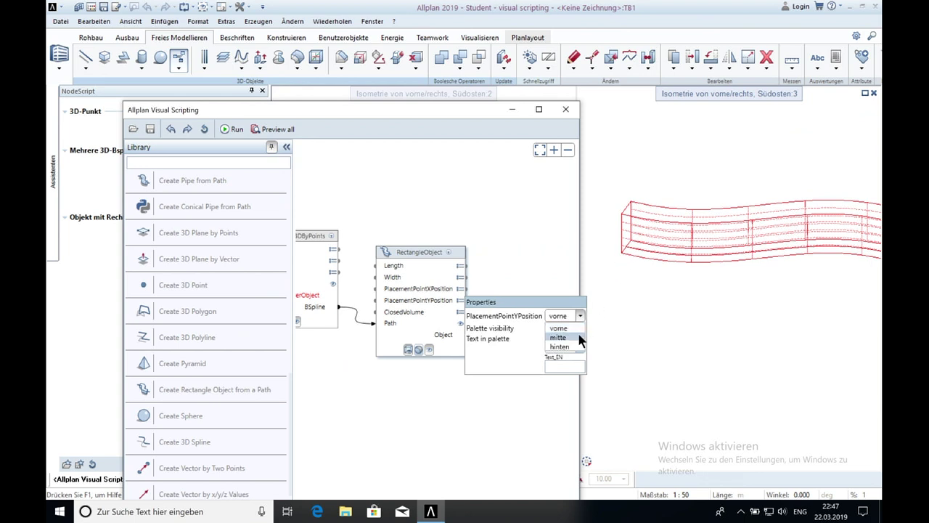
click(564, 341)
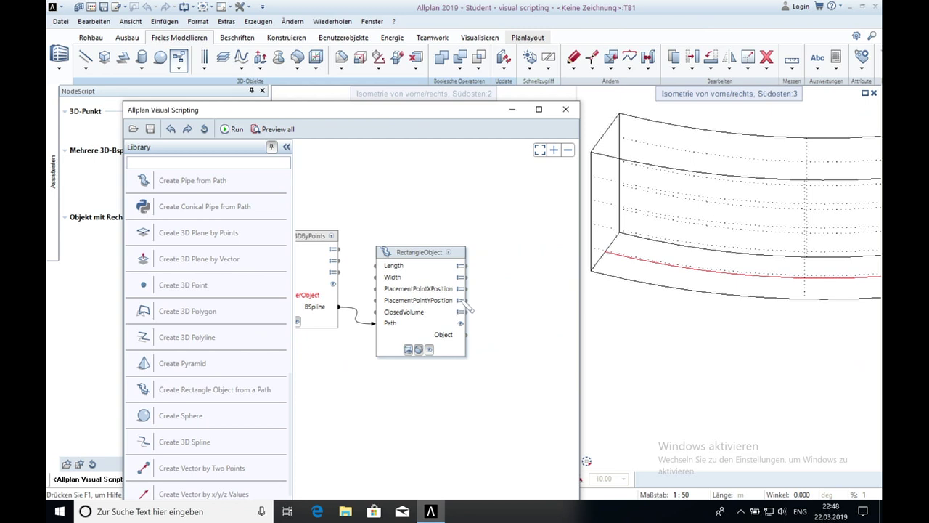
mouse_move(453, 302)
click(579, 317)
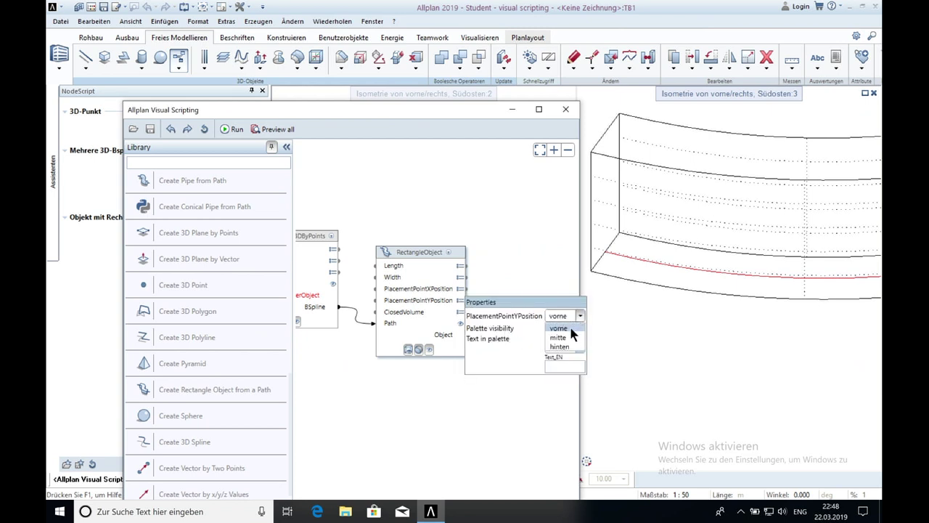
click(571, 336)
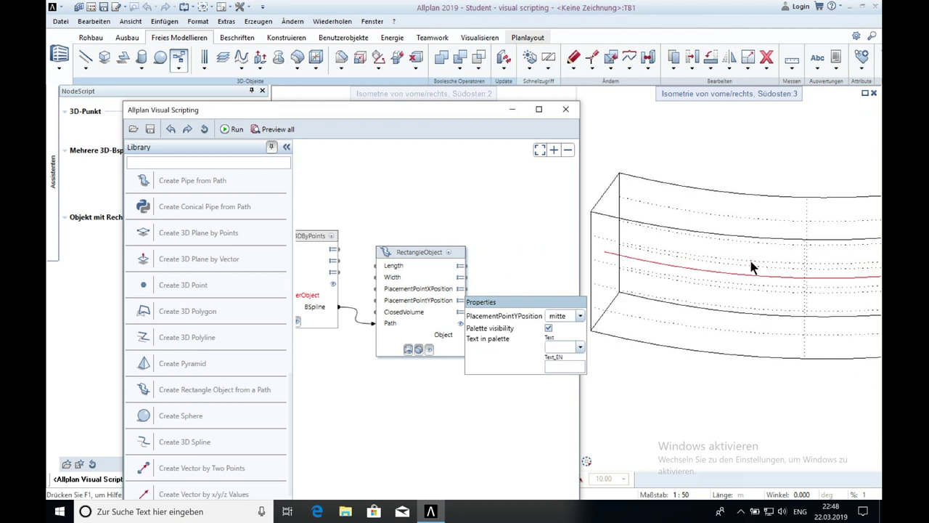
click(528, 260)
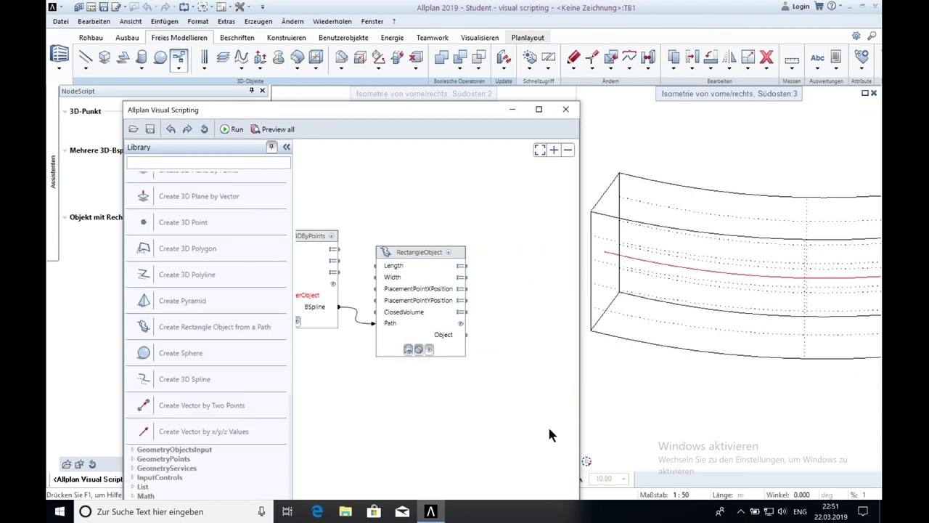